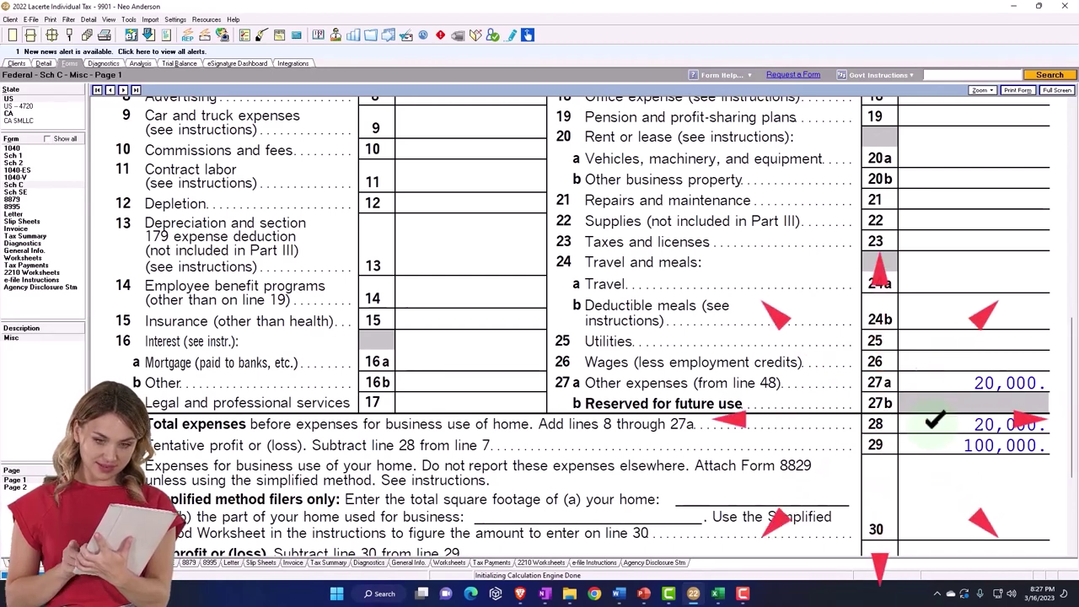
- Review the expenses and net profit on Schedule C, and trace the business income through Schedule 1 Part I to line 10
scroll(935, 435, "down", 3)
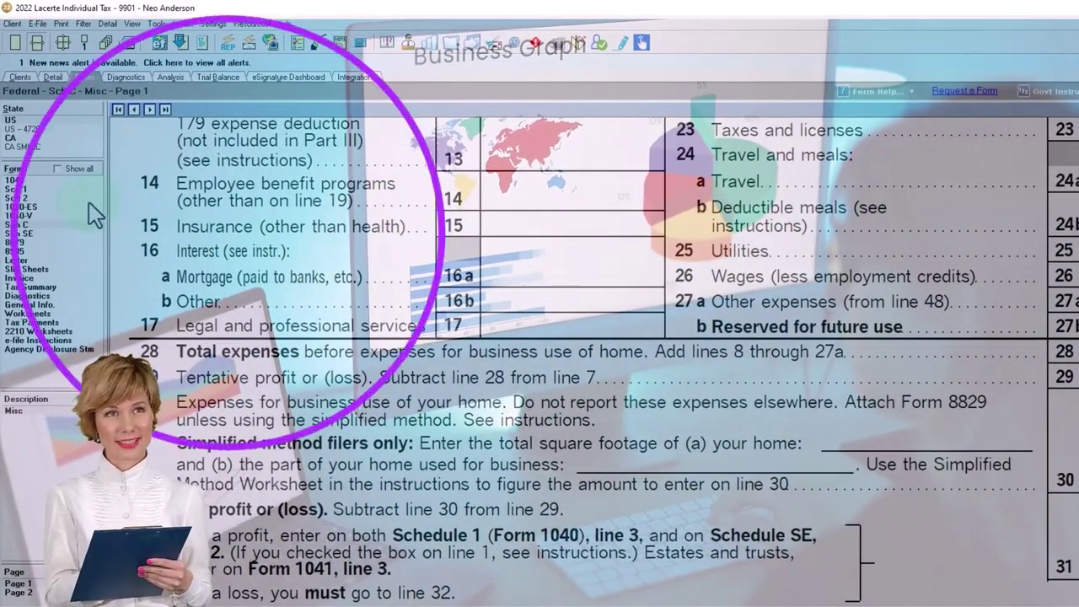
left_click(29, 189)
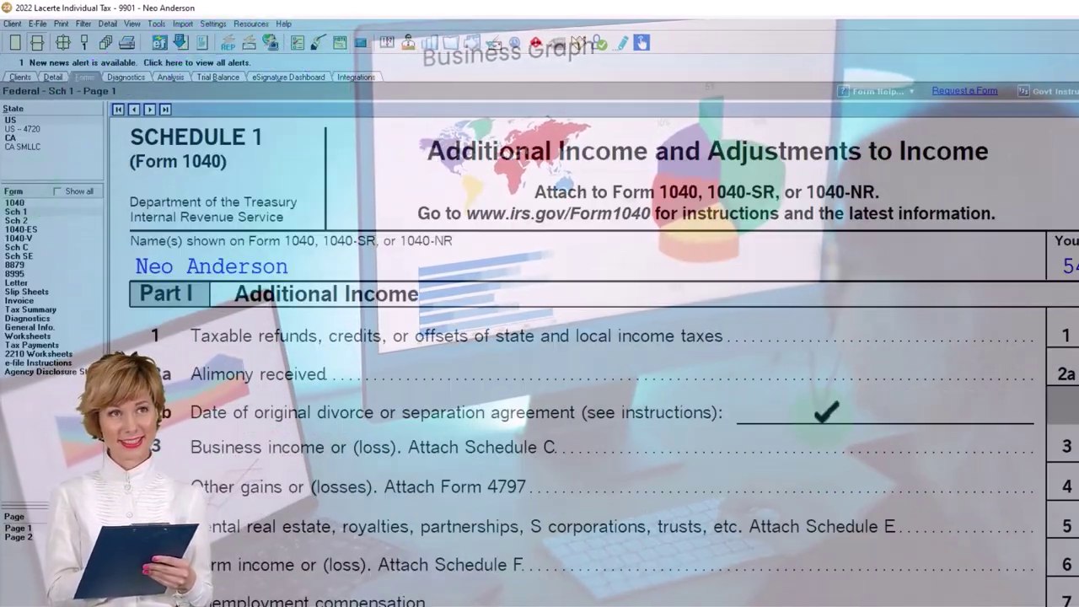
scroll(539, 379, "down", 2)
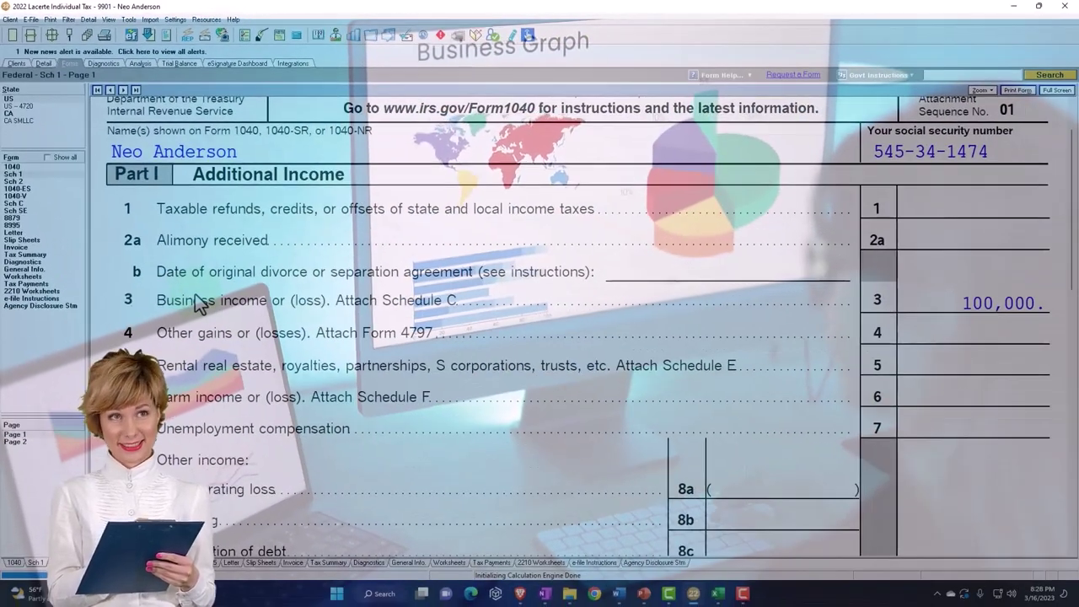
scroll(195, 295, "up", 2)
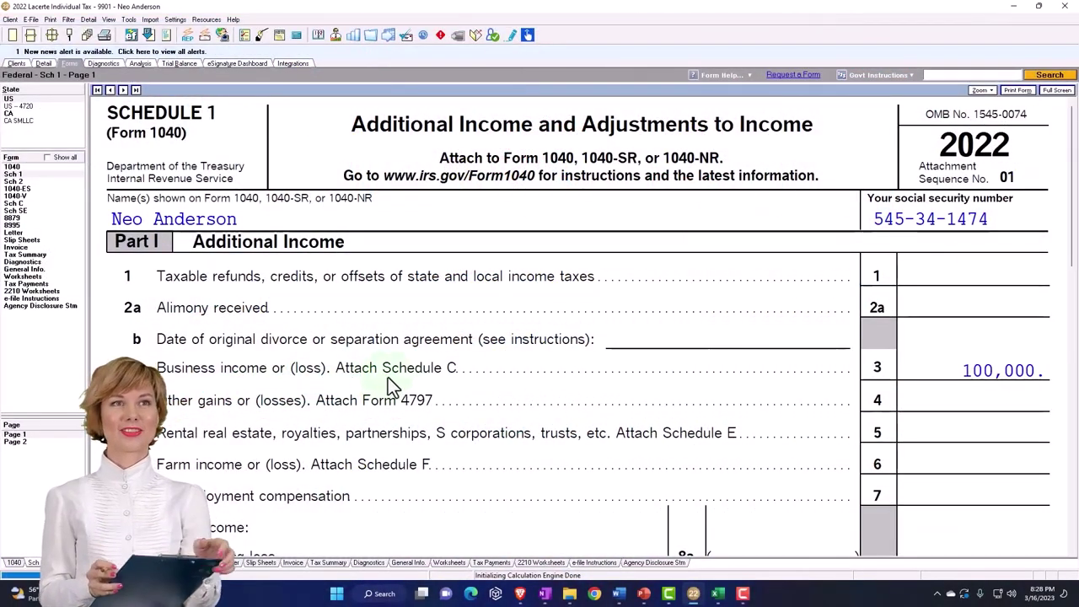
scroll(953, 371, "down", 15)
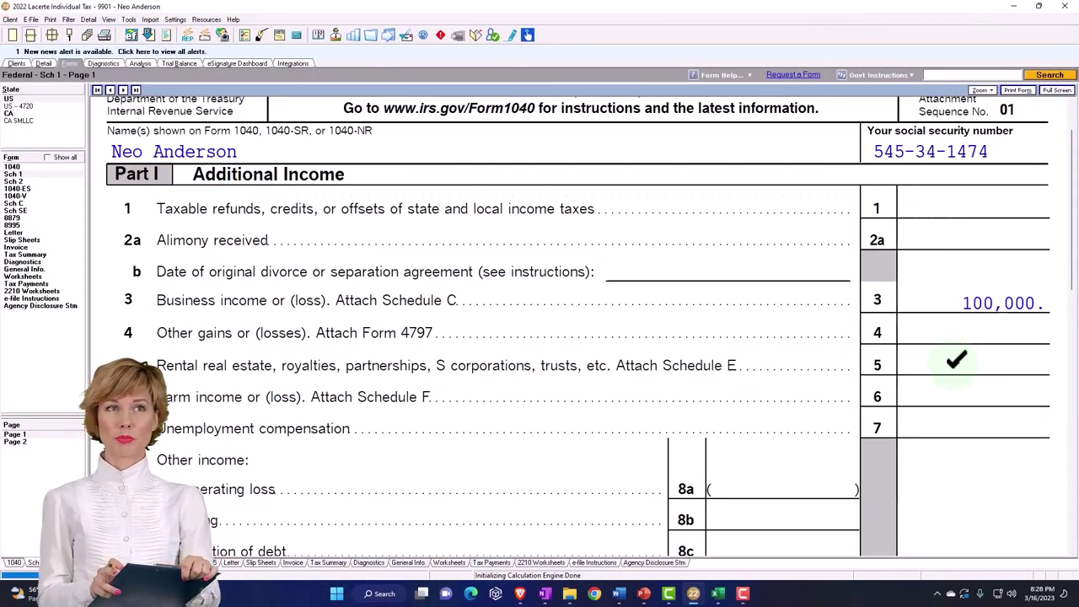
scroll(954, 376, "down", 3)
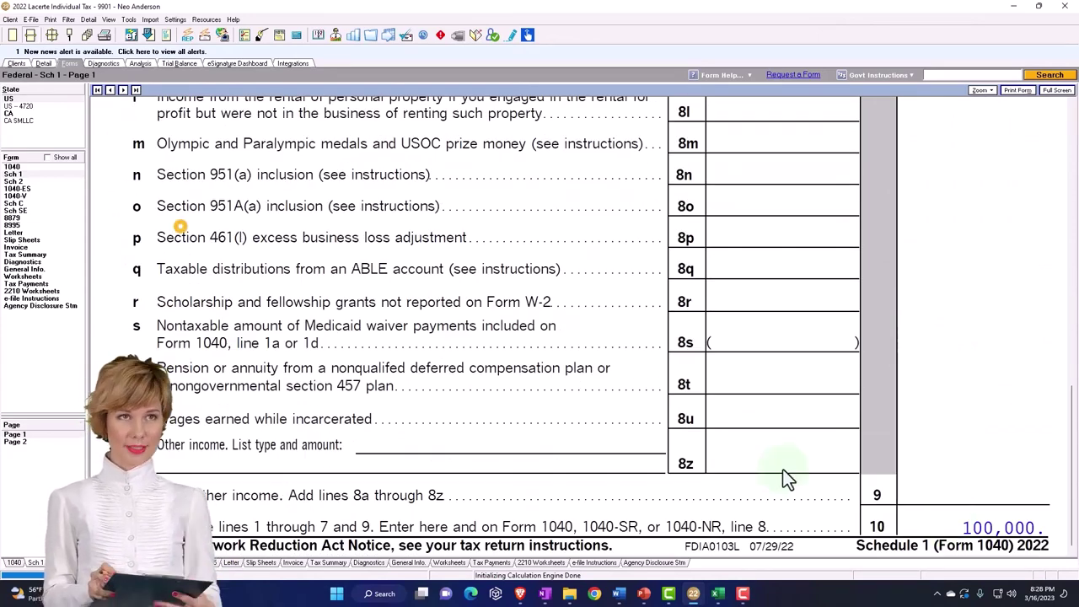
- Examine Form 1040 from the income and deduction lines on page 1 to the Tax and Credits section on page 2
left_click(13, 167)
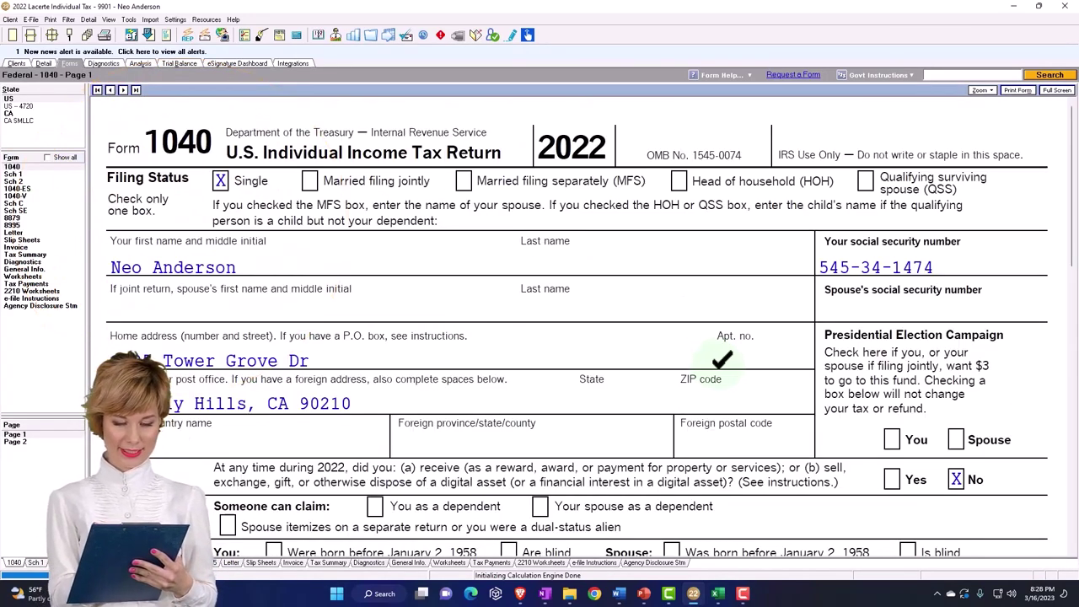
scroll(718, 366, "down", 8)
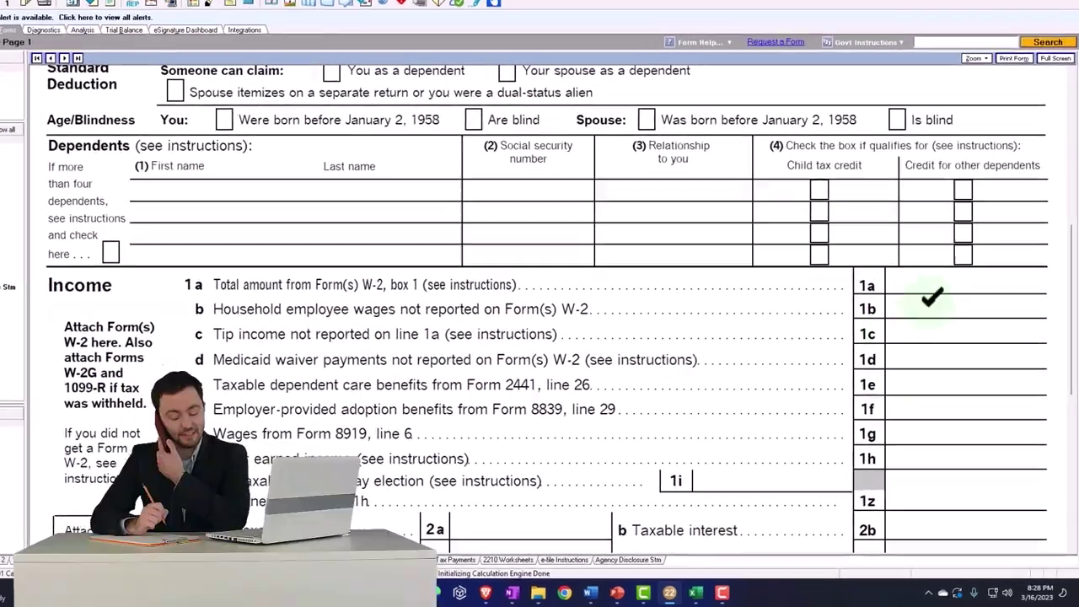
scroll(915, 226, "down", 10)
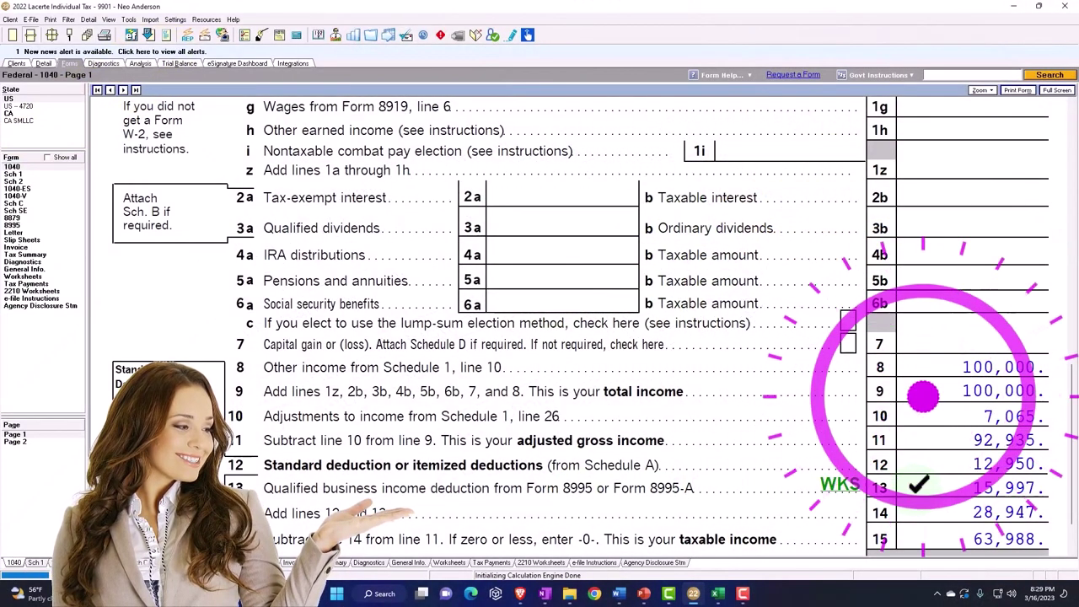
left_click(39, 441)
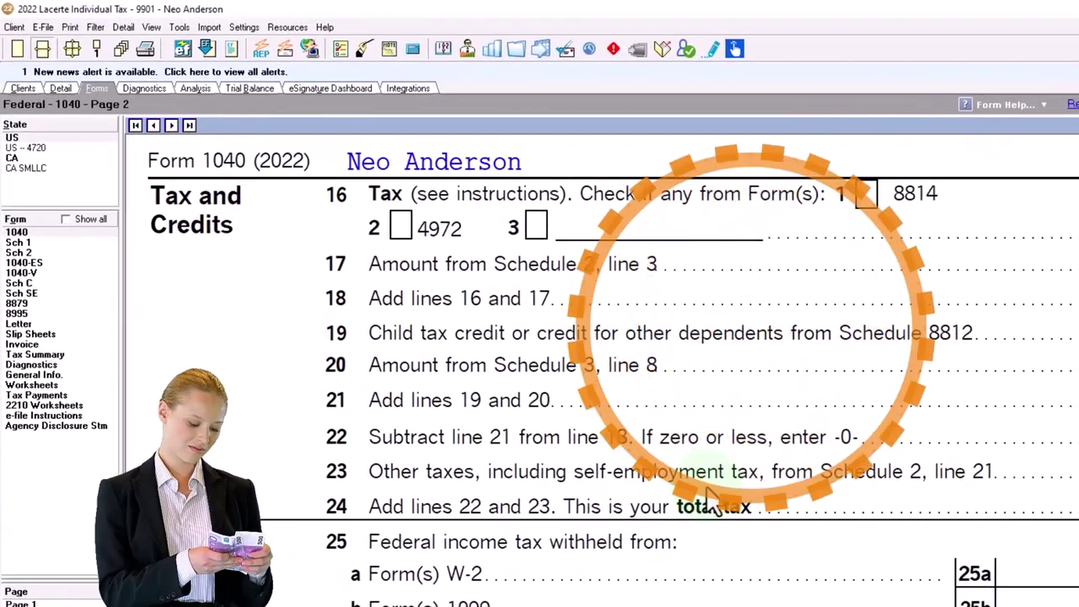
- Examine the self-employment tax calculation on Schedule SE Part I, down to the one-half deduction on line 13
left_click(21, 293)
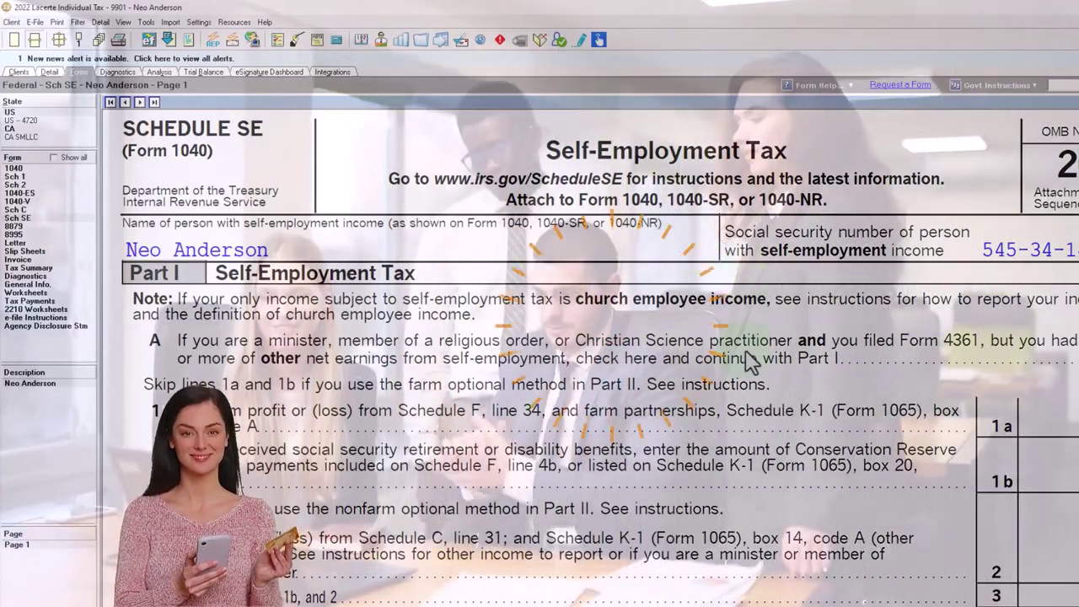
scroll(751, 363, "down", 4)
scroll(751, 363, "down", 4)
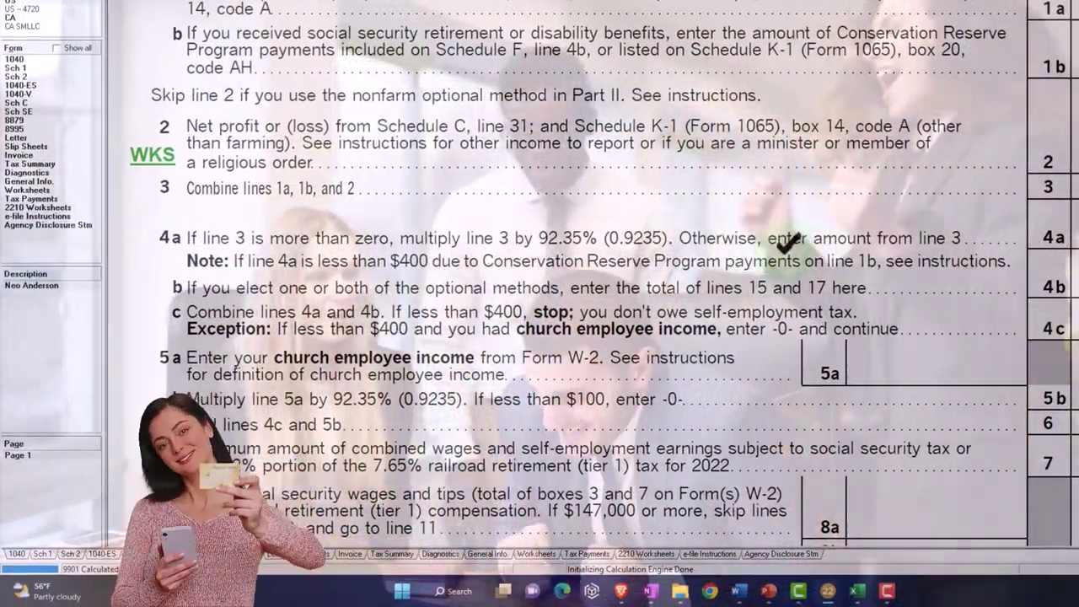
scroll(792, 253, "down", 6)
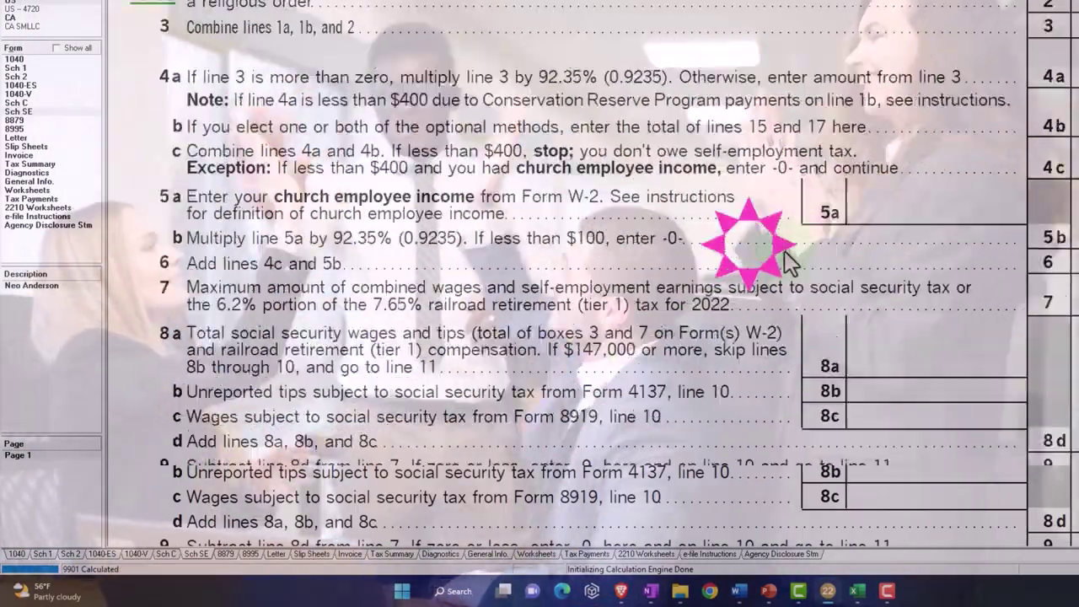
scroll(788, 257, "down", 1)
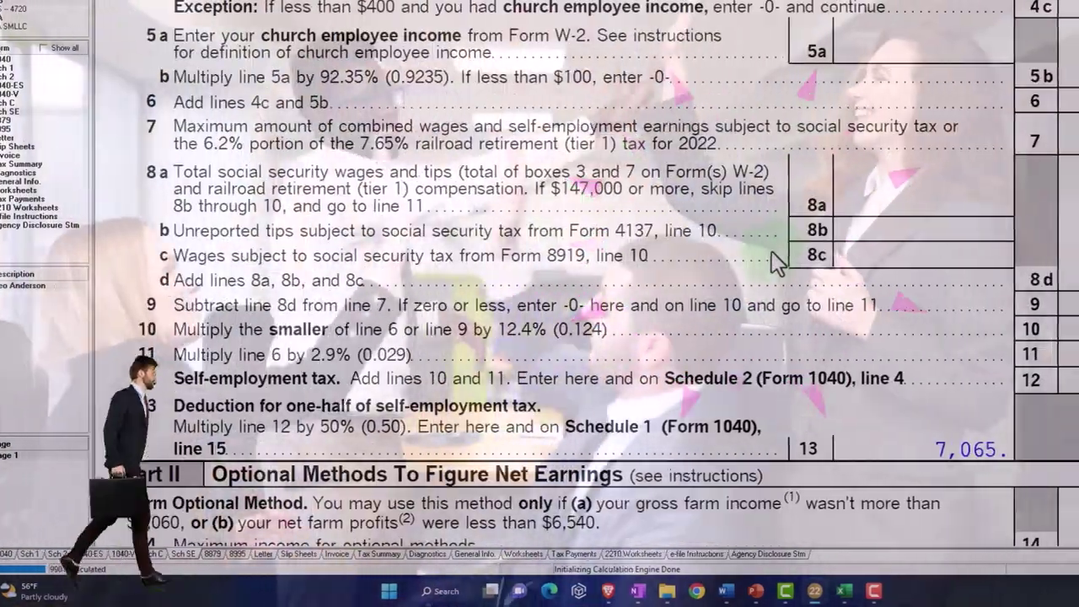
scroll(788, 258, "down", 1)
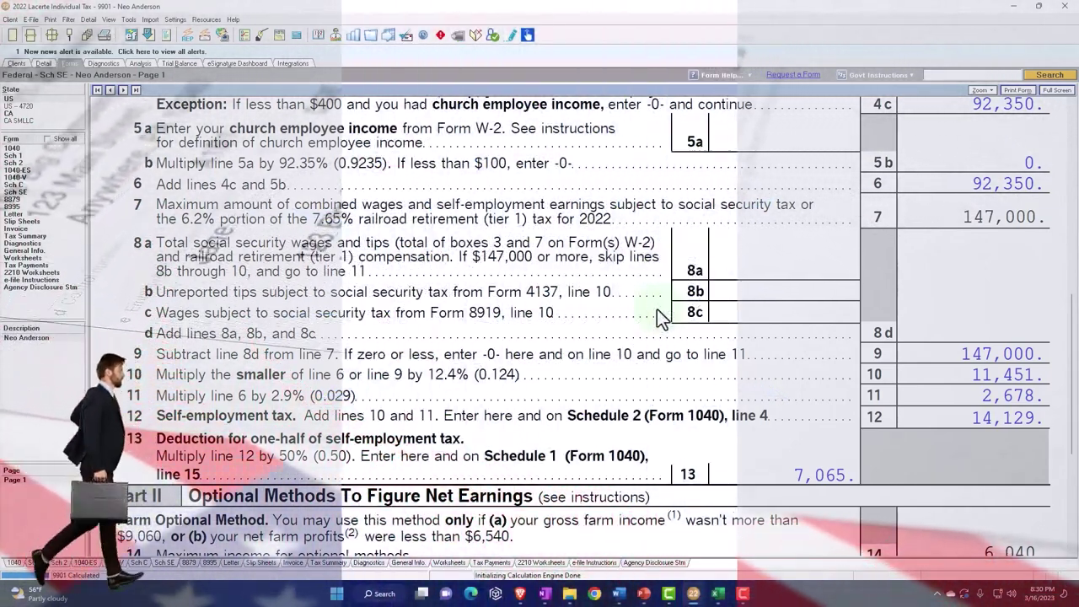
left_click(656, 310)
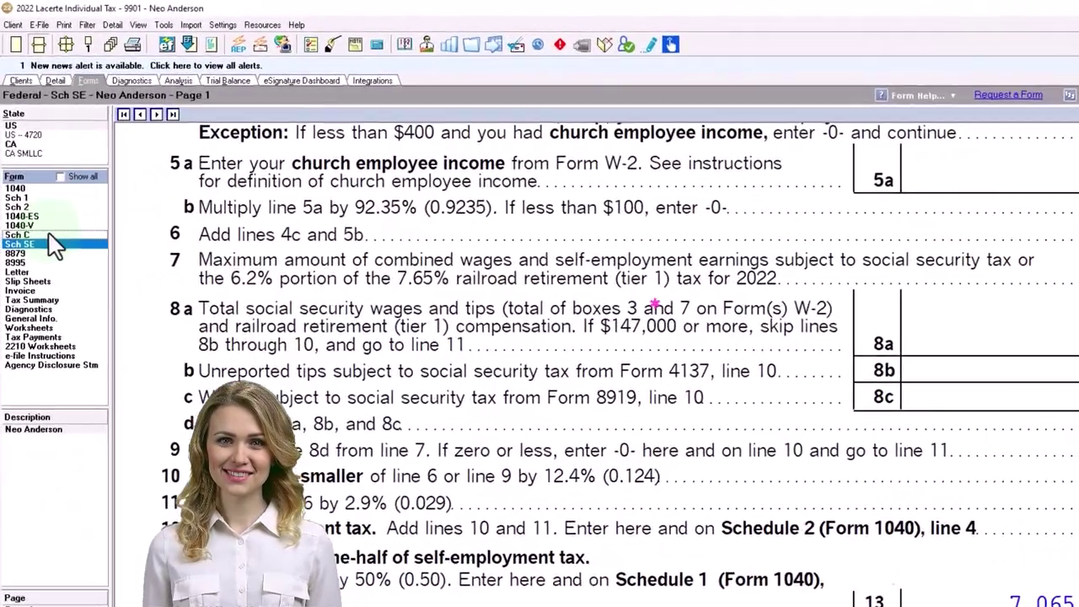
- Return to Schedule C and review its Part II business expenses
left_click(13, 185)
scroll(610, 377, "down", 3)
scroll(800, 496, "down", 10)
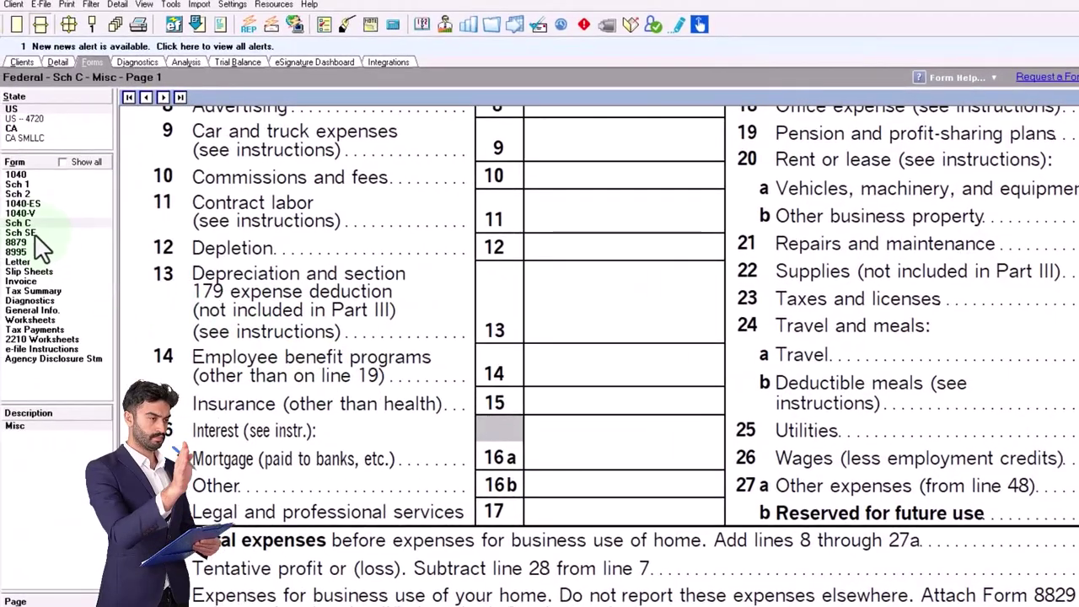
- Reopen Schedule SE and examine the 12.4% and 2.9% tax calculations on lines 10 to 12
left_click(34, 234)
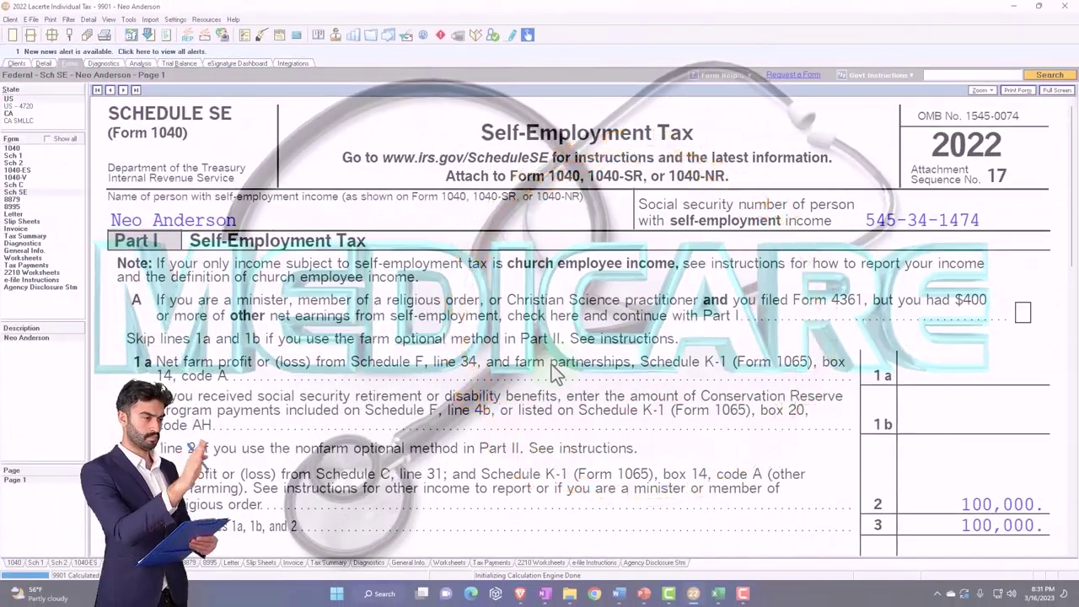
scroll(554, 372, "down", 10)
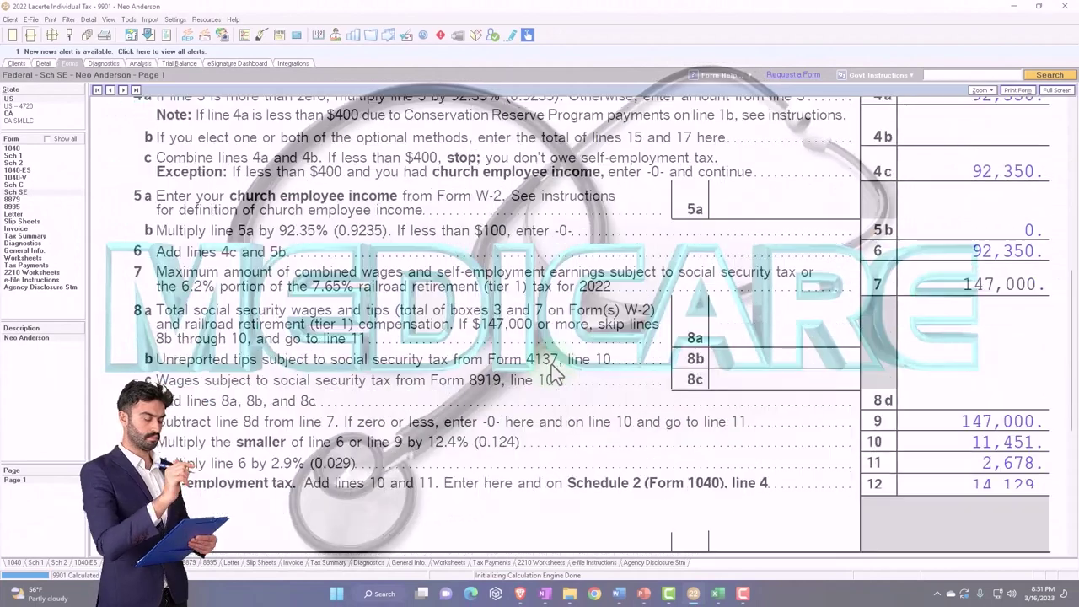
scroll(555, 373, "down", 2)
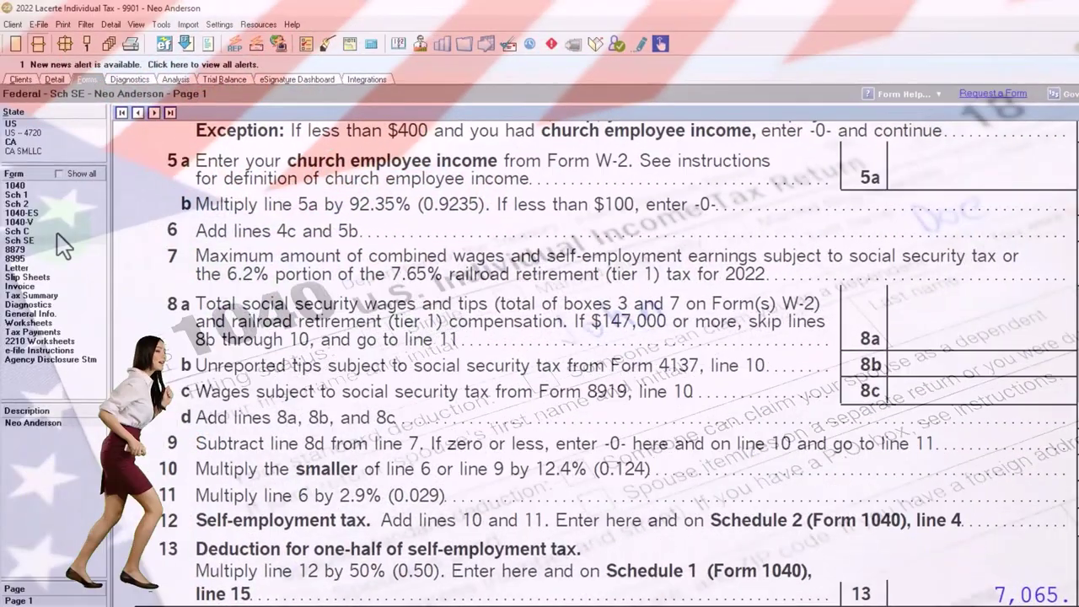
- Check the self-employment and total tax lines on Form 1040 page 2, and the adjustments and taxable income lines on page 1
left_click(24, 188)
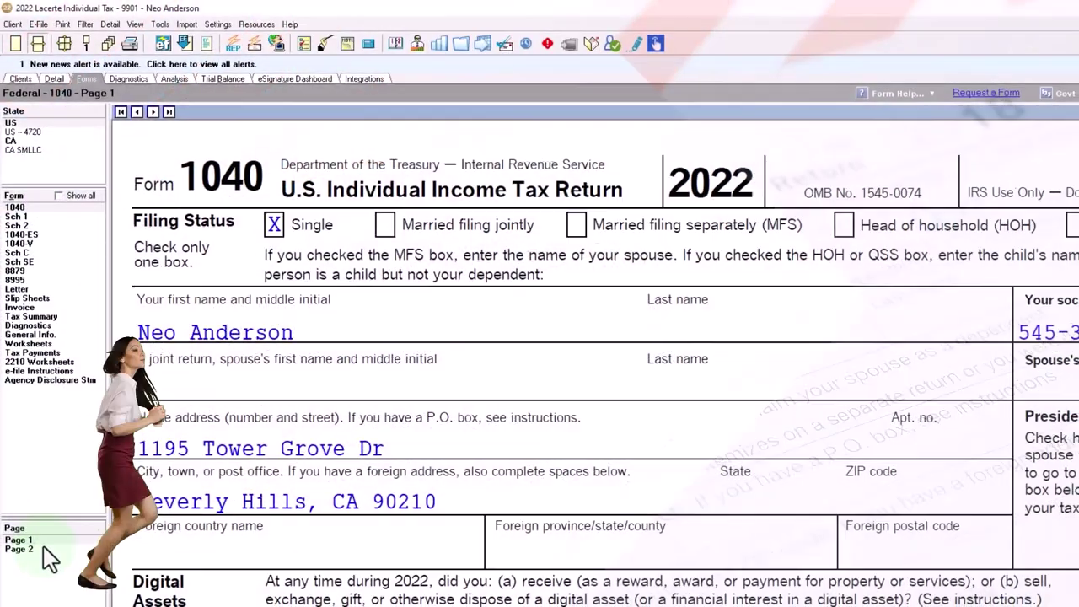
left_click(44, 557)
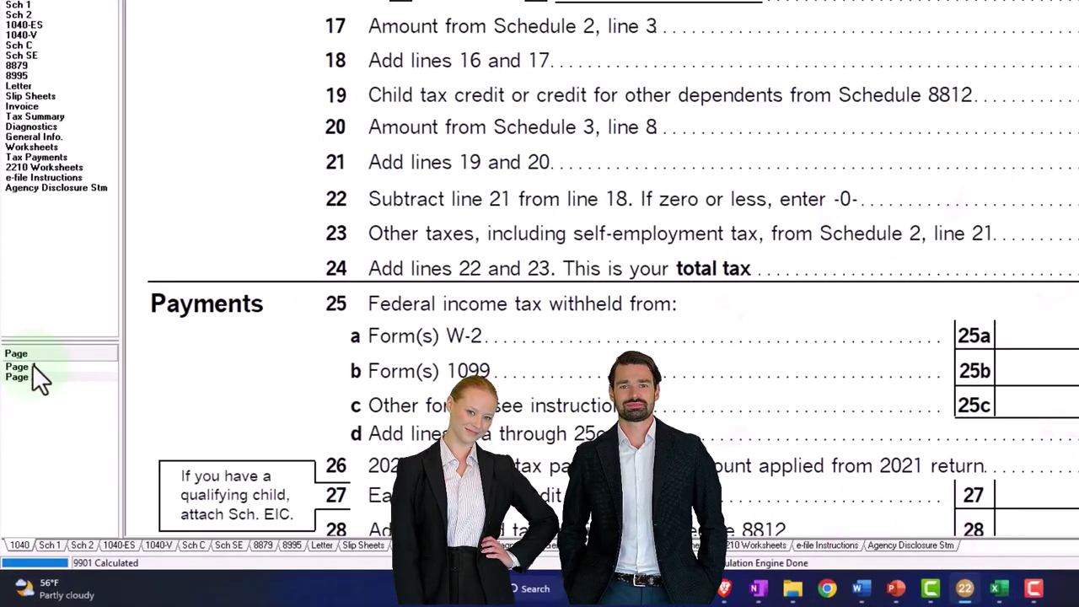
left_click(32, 365)
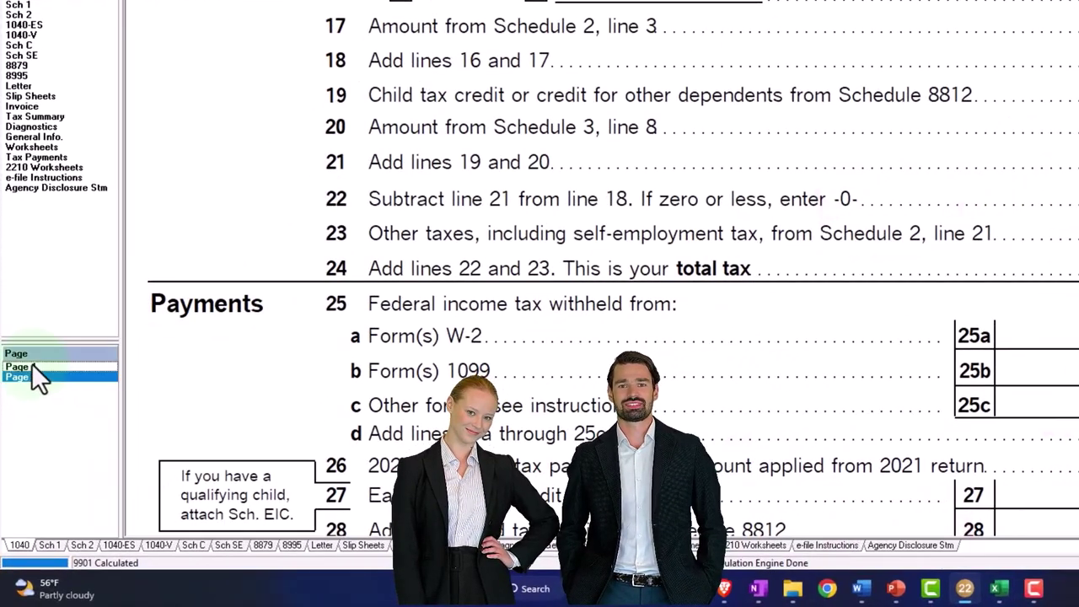
scroll(615, 257, "down", 10)
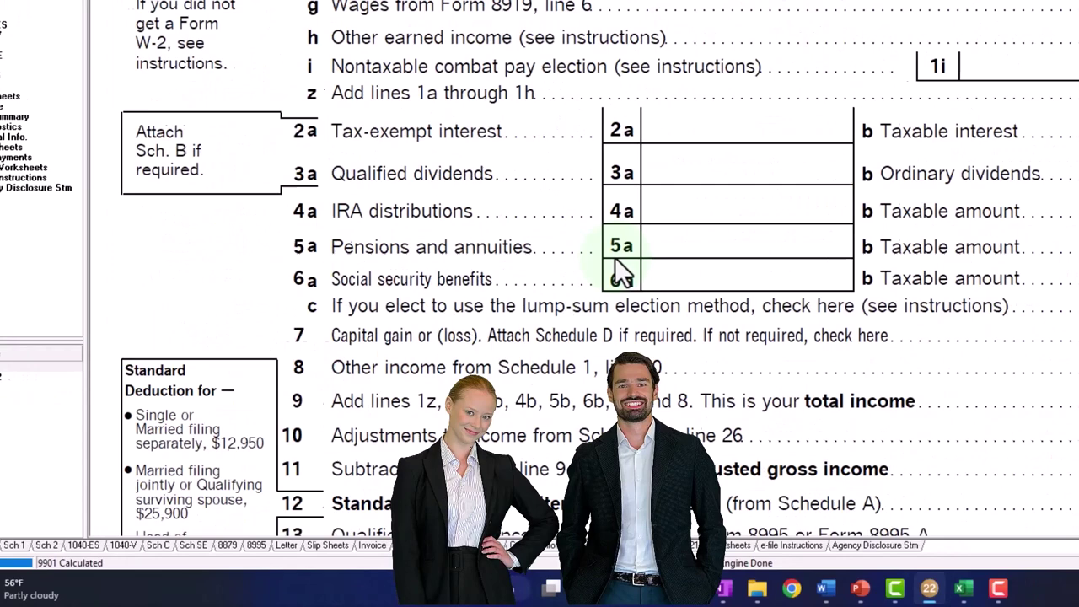
scroll(615, 257, "down", 2)
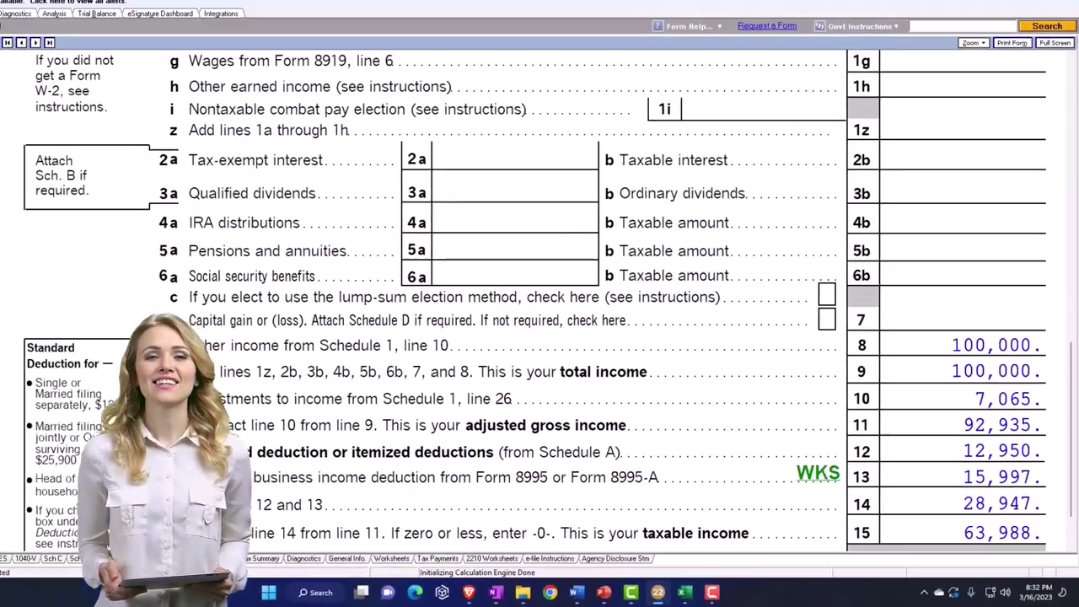
- Compare the deductible self-employment tax on Schedule 1 Part II line 15 with the Schedule SE calculation on line 13
left_click(13, 174)
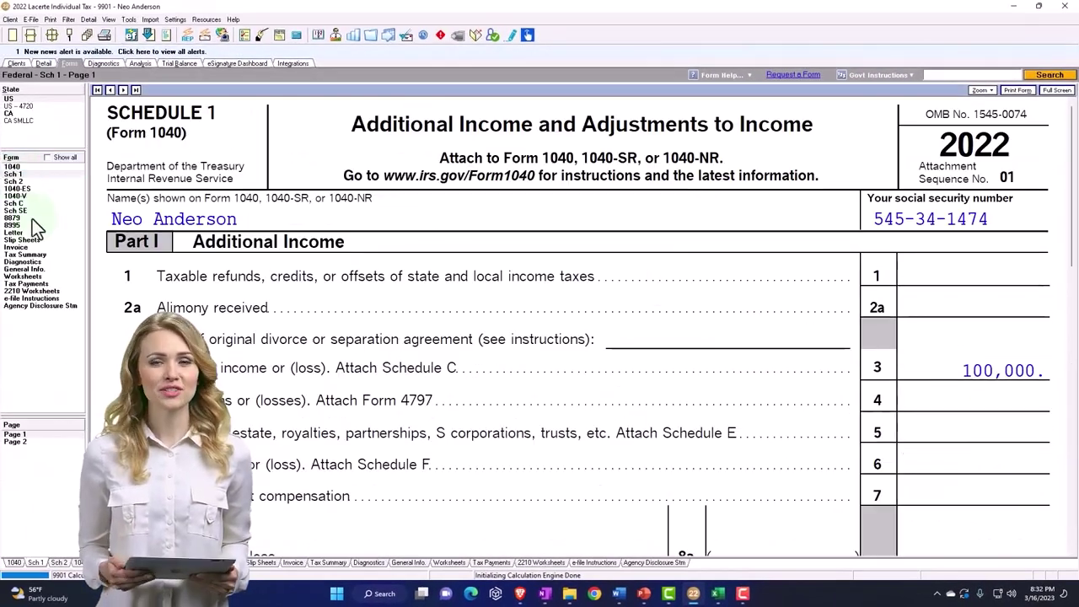
left_click(29, 445)
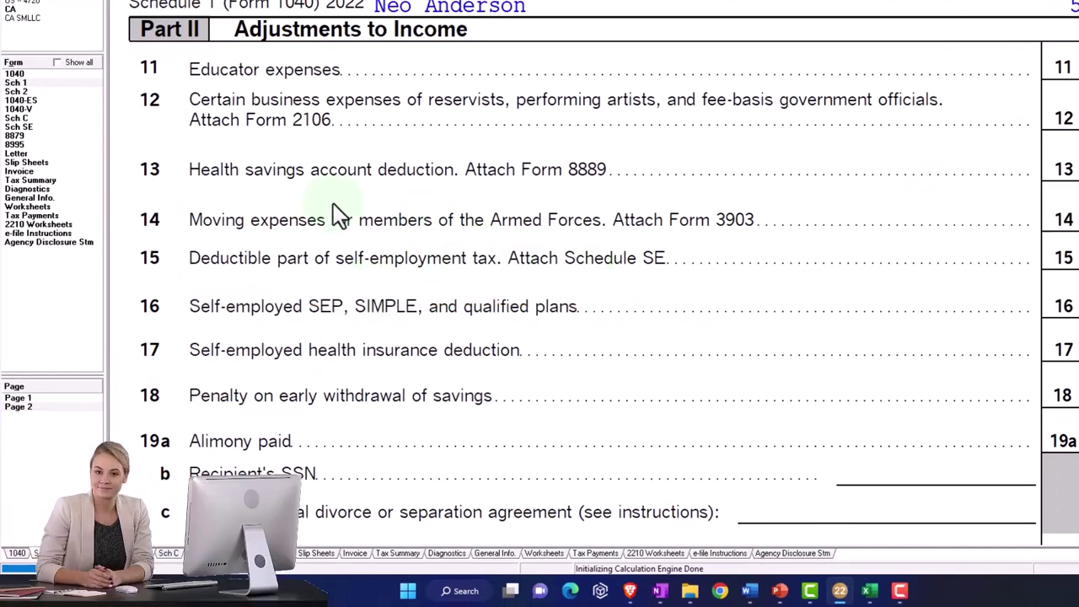
left_click(25, 128)
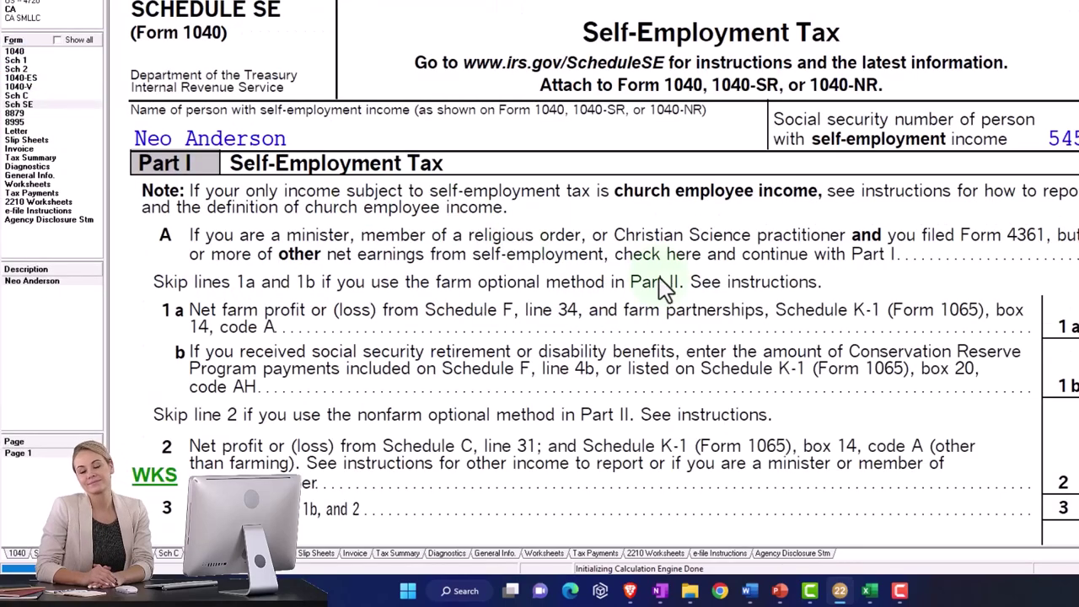
scroll(666, 287, "down", 12)
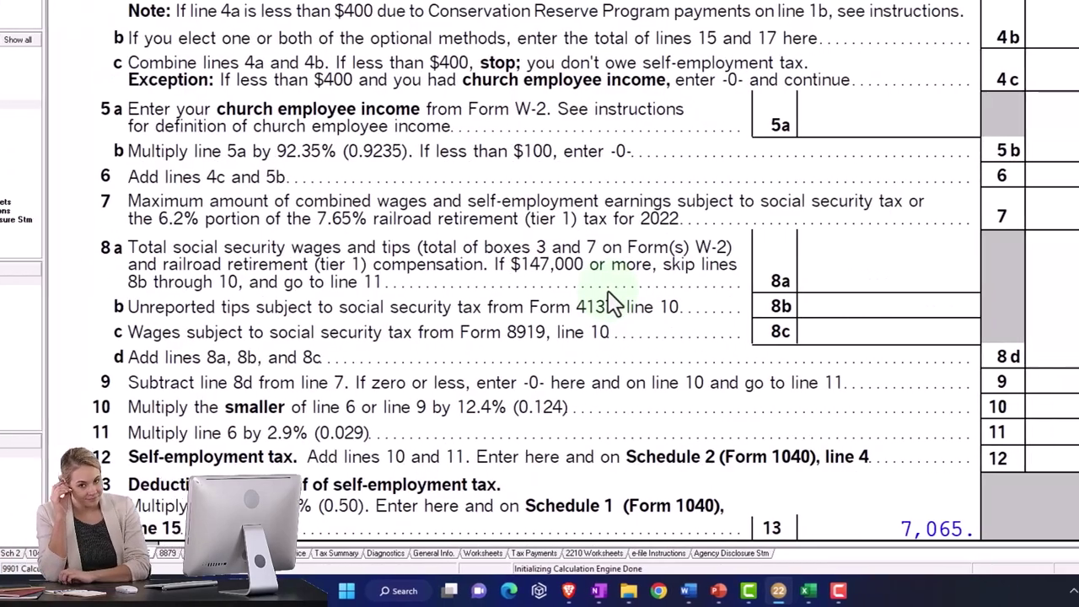
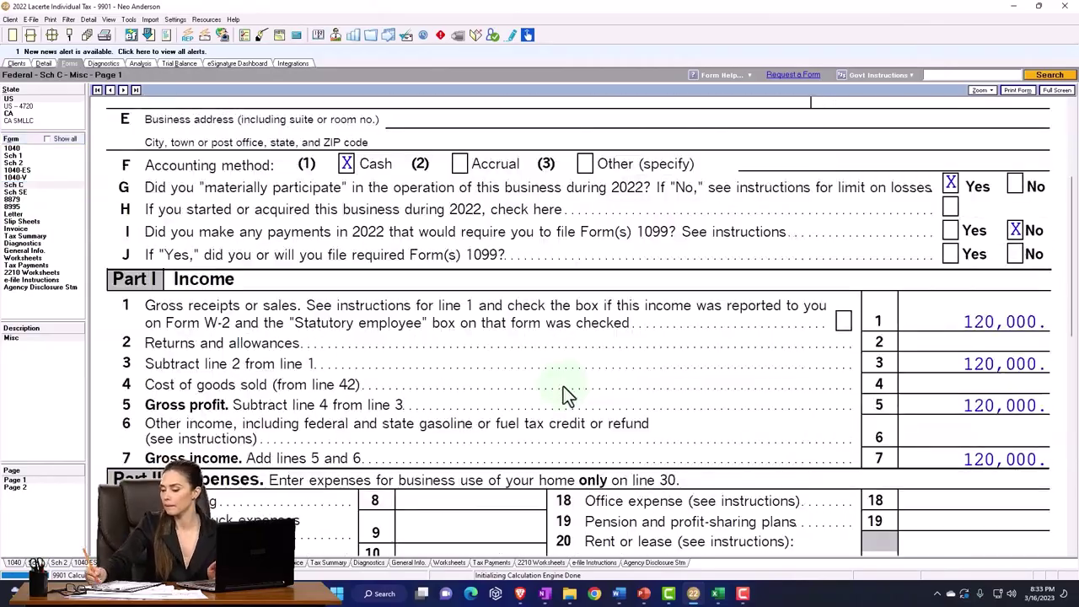
- Review Schedule C from gross income in Part I down to the net profit on line 31
scroll(563, 386, "down", 10)
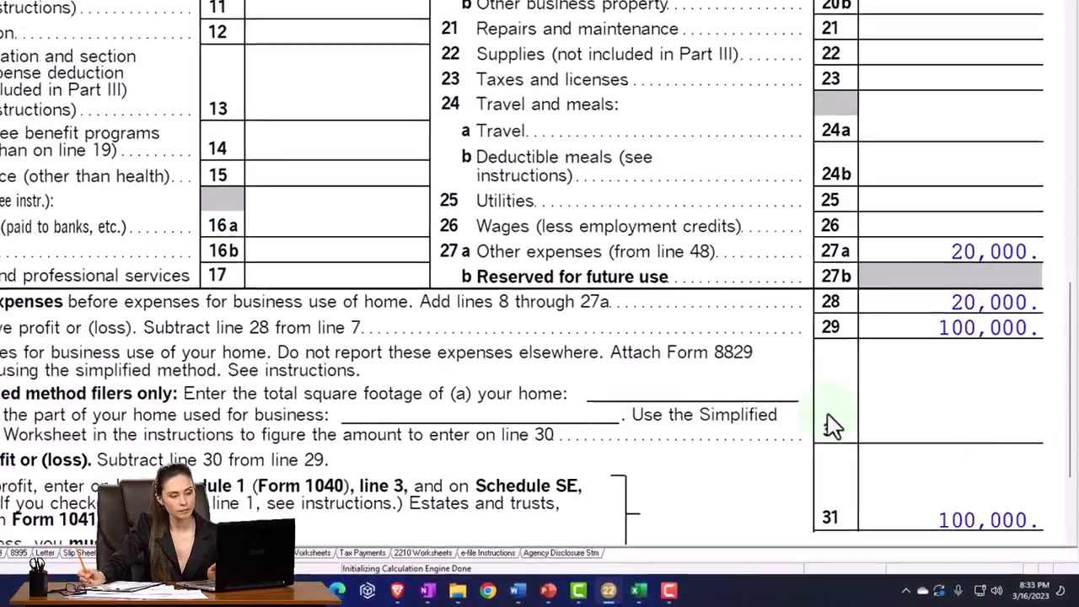
scroll(833, 425, "down", 1)
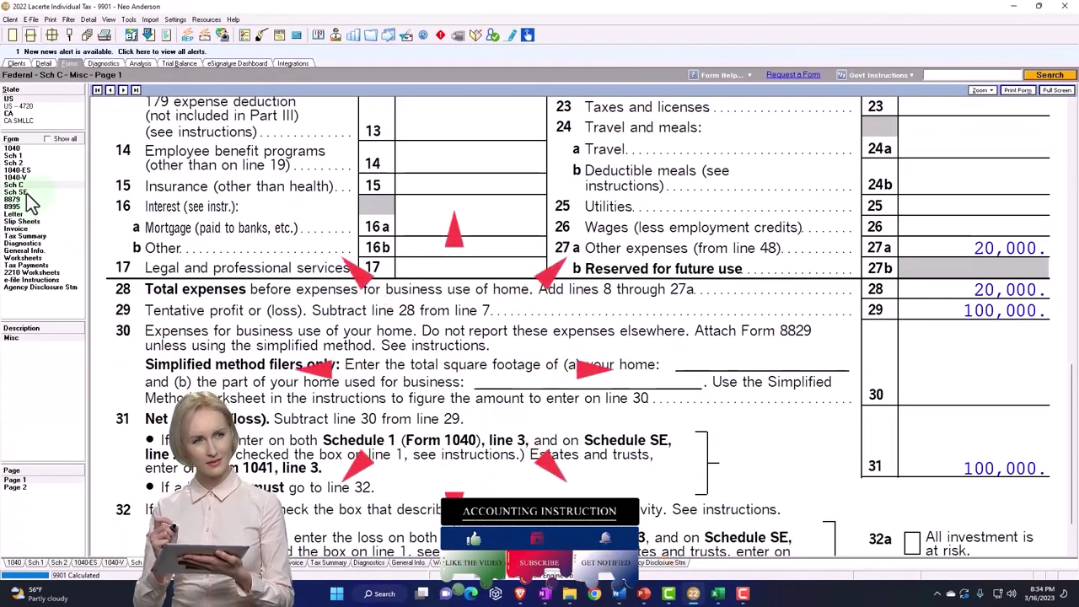
- Trace the one-half self-employment tax deduction from Schedule SE line 13 to line 15 on Schedule 1 page 2
left_click(19, 233)
scroll(565, 442, "down", 10)
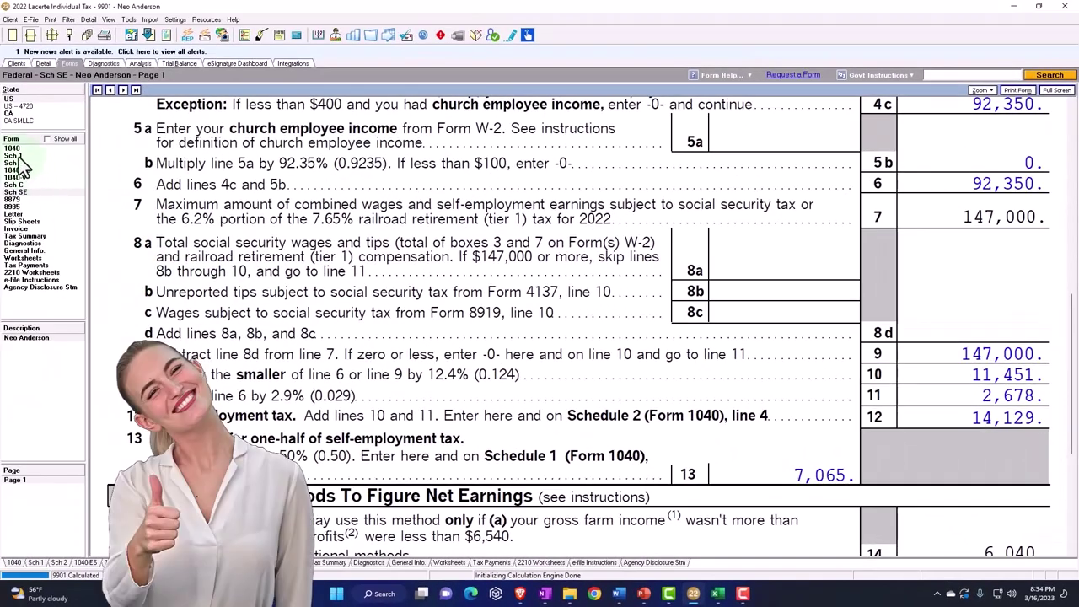
left_click(19, 157)
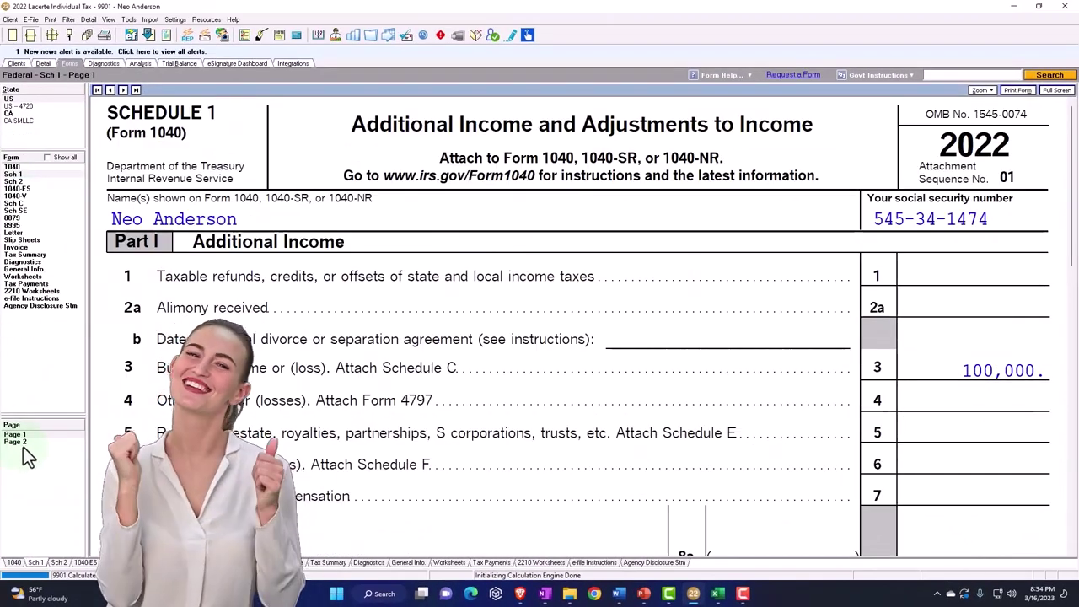
left_click(23, 444)
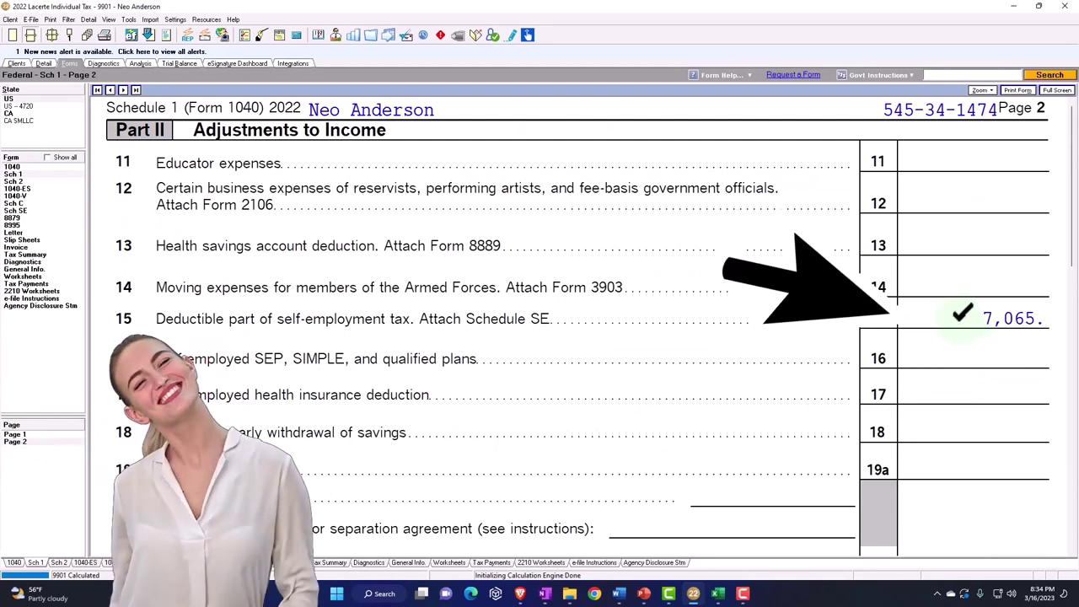
- Trace the total adjustments to income from Schedule 1 line 26 to line 10 on Form 1040 page 1
scroll(959, 325, "down", 10)
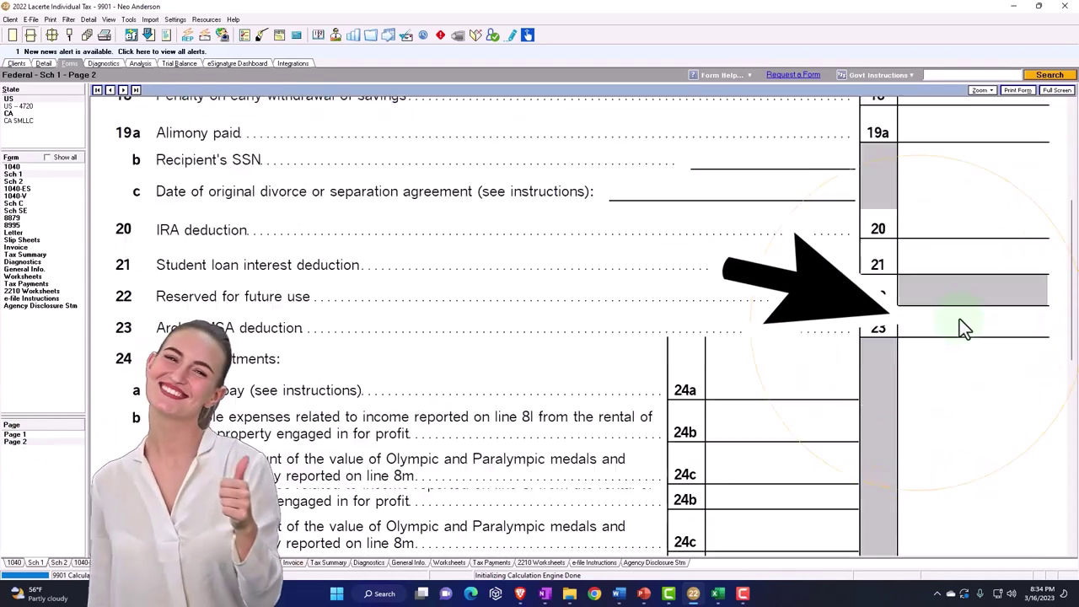
scroll(968, 342, "down", 5)
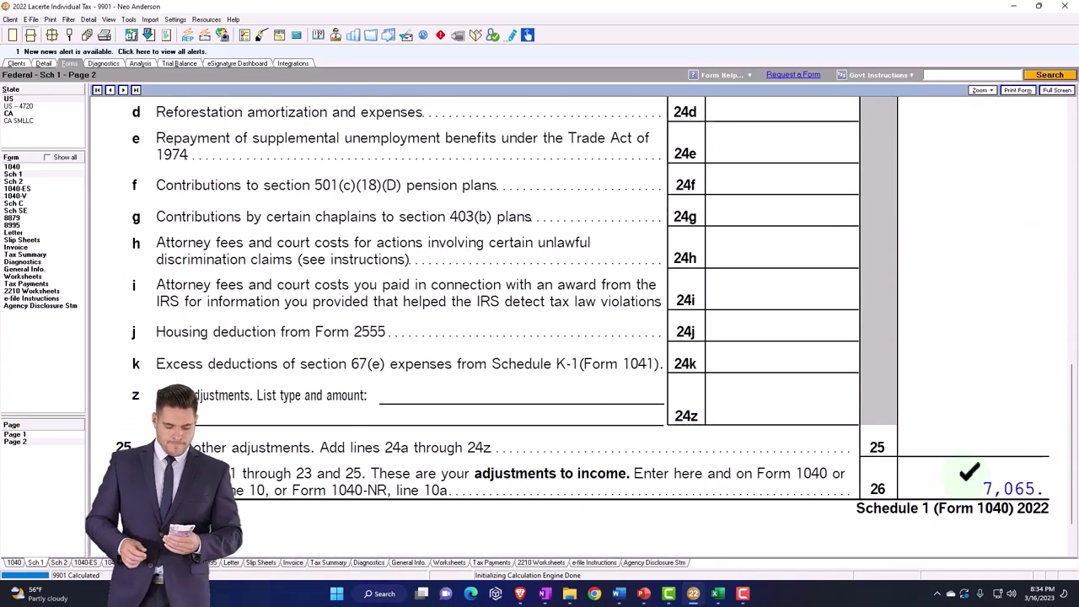
left_click(19, 168)
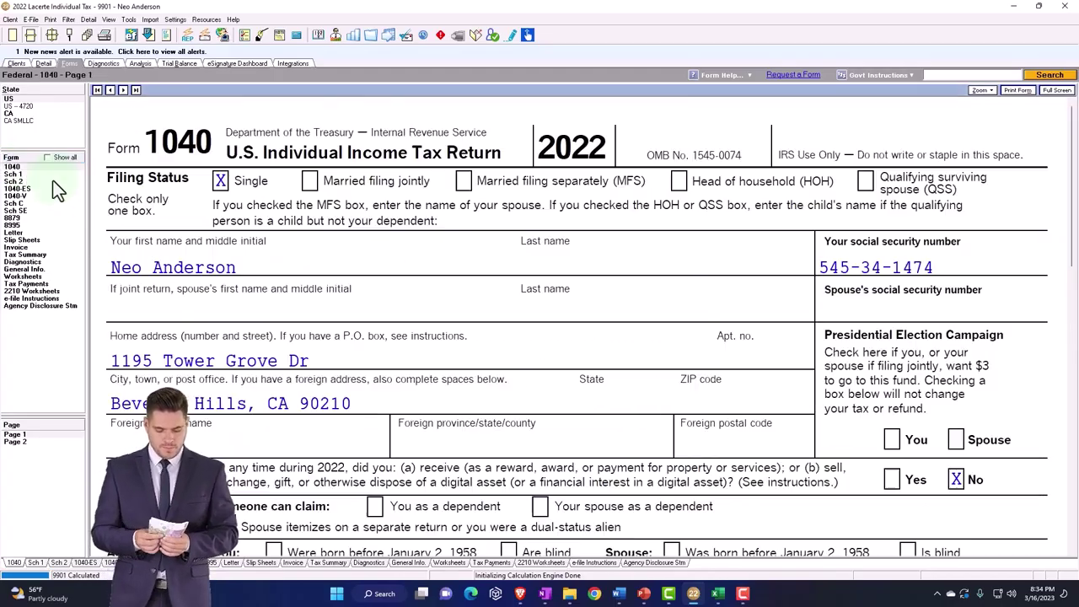
scroll(644, 362, "down", 10)
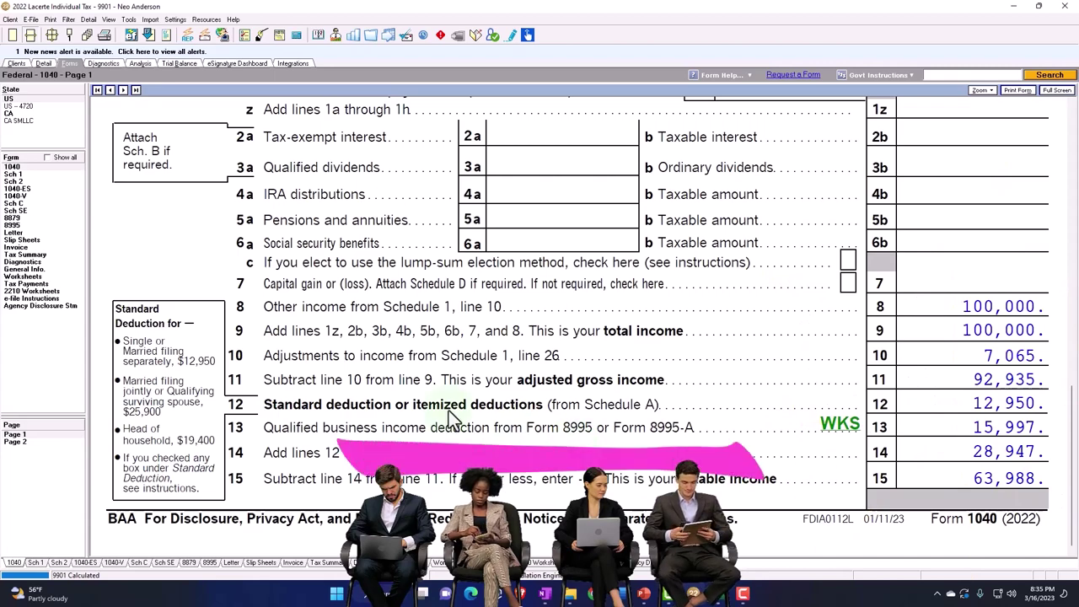
- Review the qualified business income deduction computation on Form 8995, from line 1 down to the income limitation and deduction on lines 14 and 15
left_click(14, 225)
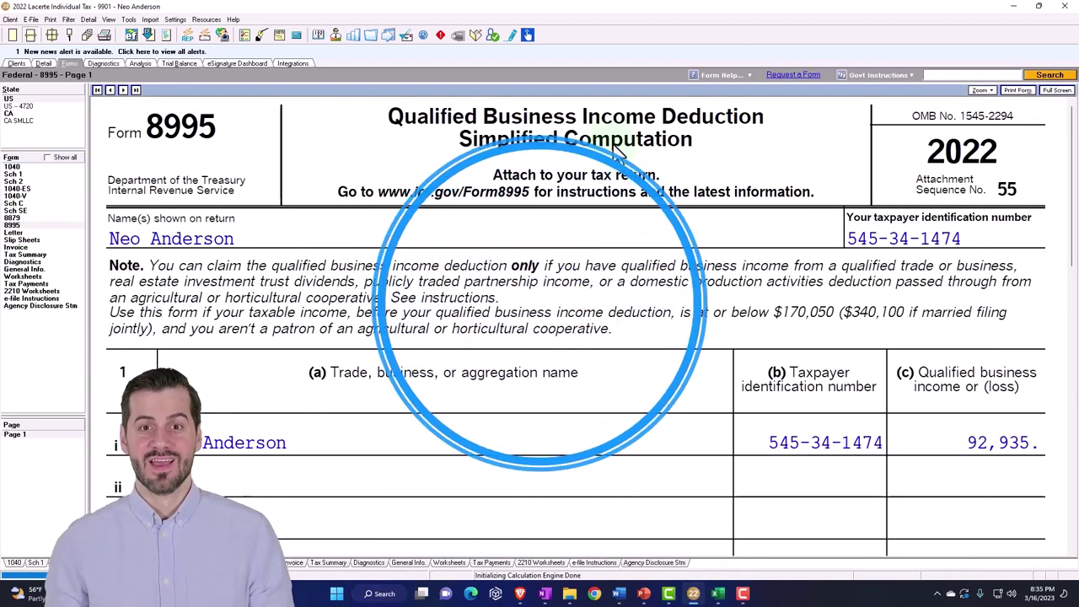
scroll(632, 320, "down", 3)
scroll(636, 331, "down", 3)
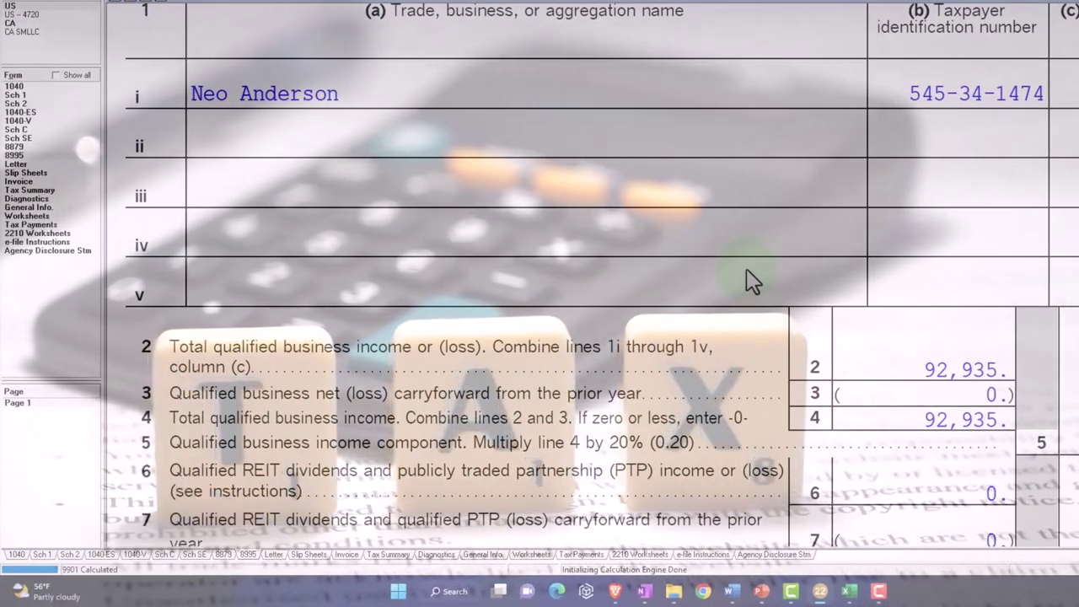
left_click(751, 281)
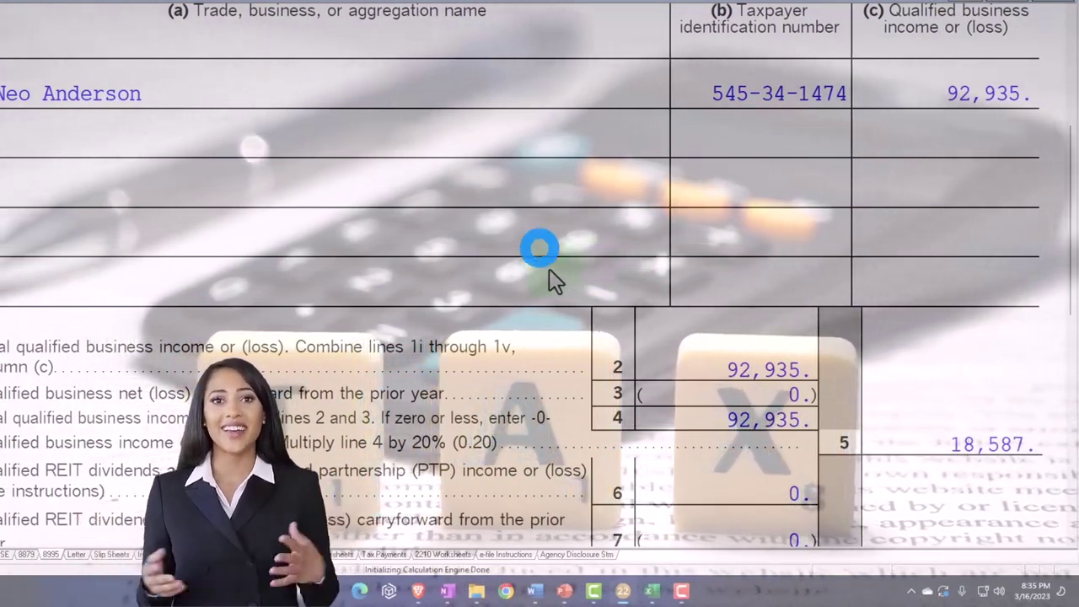
left_click(550, 271)
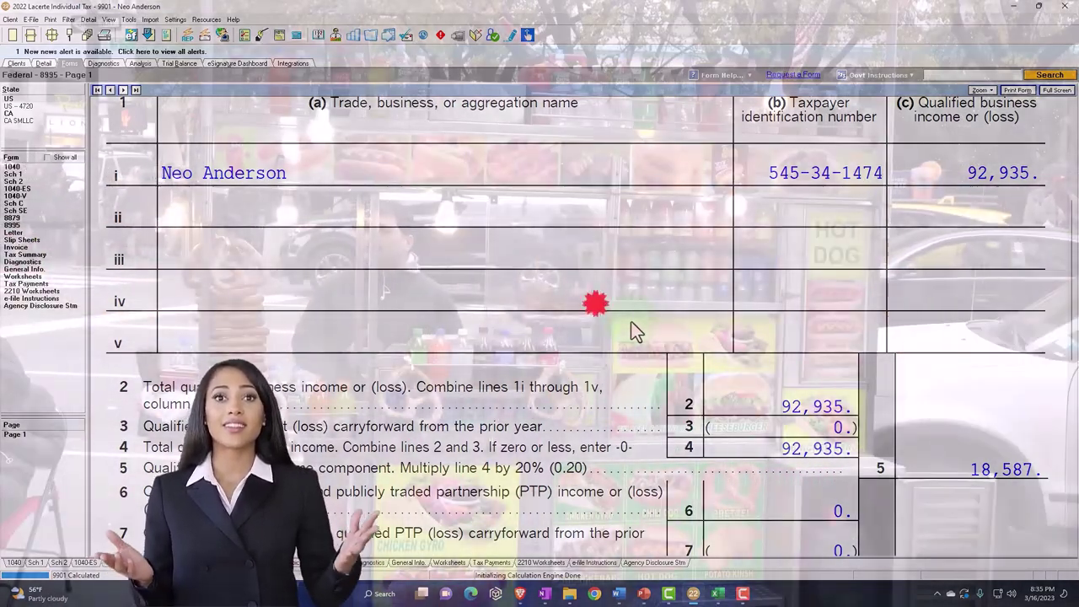
scroll(637, 328, "up", 5)
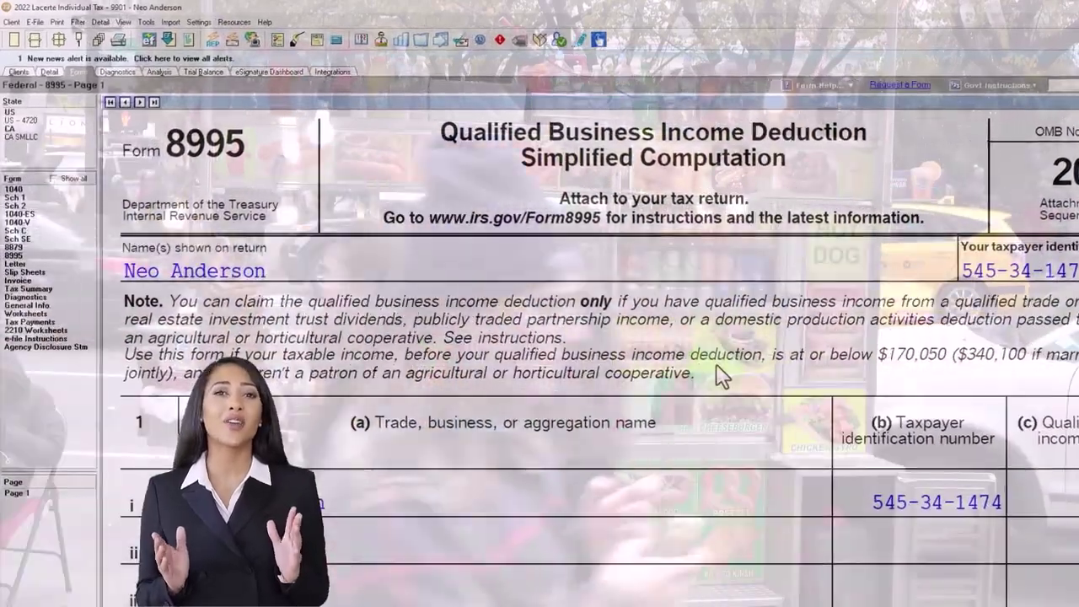
scroll(643, 332, "down", 5)
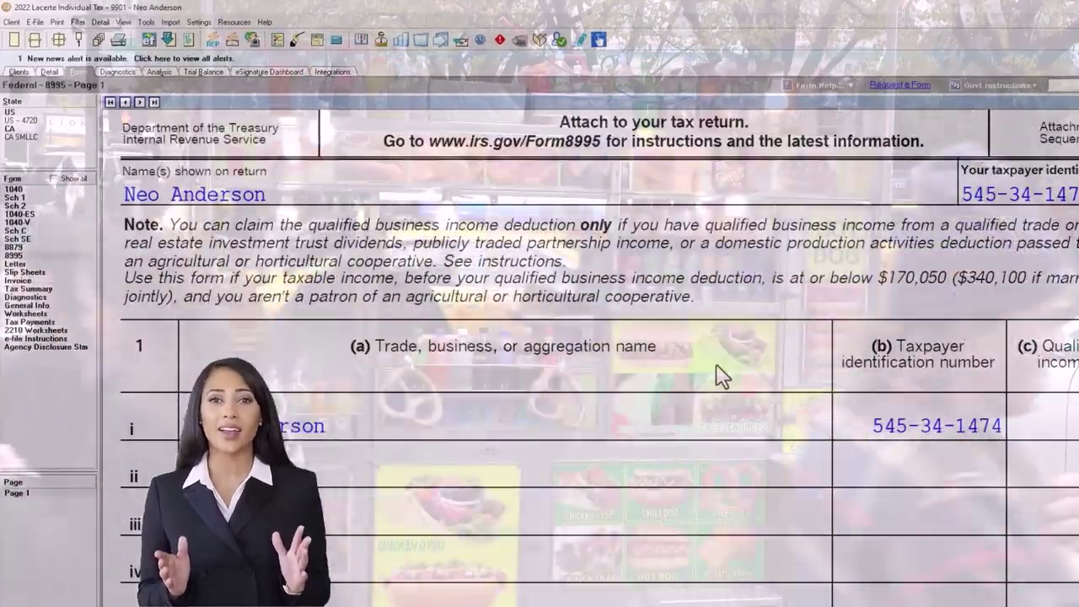
scroll(718, 376, "down", 9)
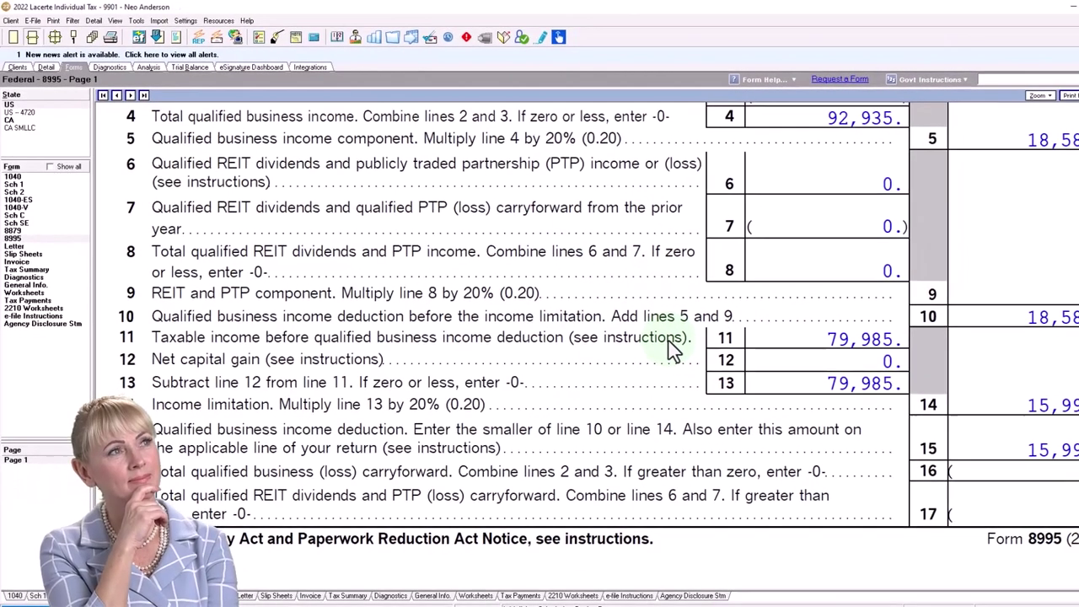
left_click(721, 373)
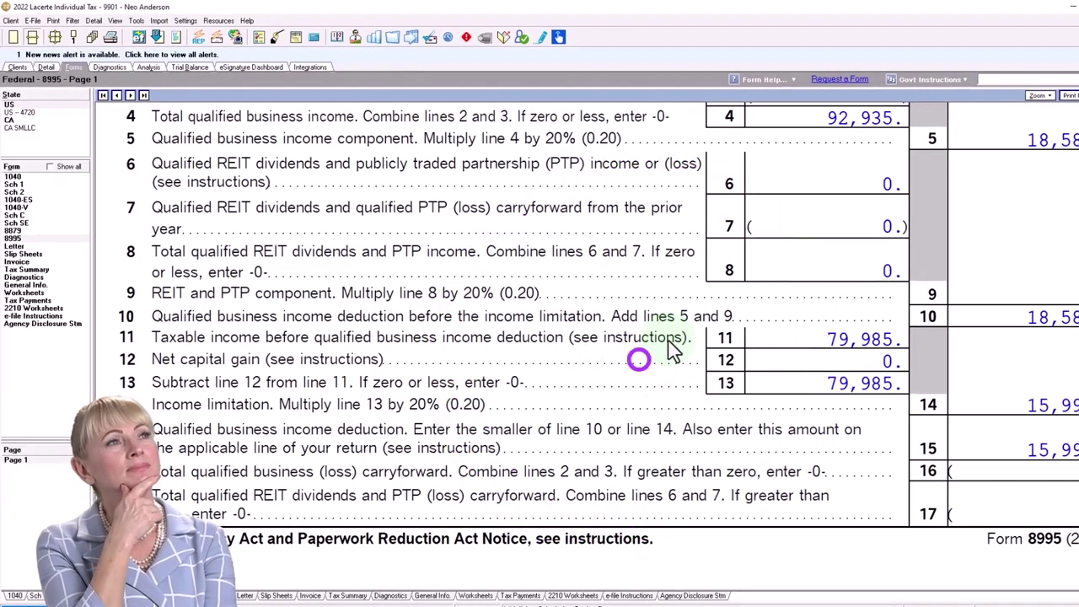
- Check the qualified business income deduction on line 13 of Form 1040 page 1 and its supporting worksheet link
left_click(23, 178)
scroll(540, 382, "down", 10)
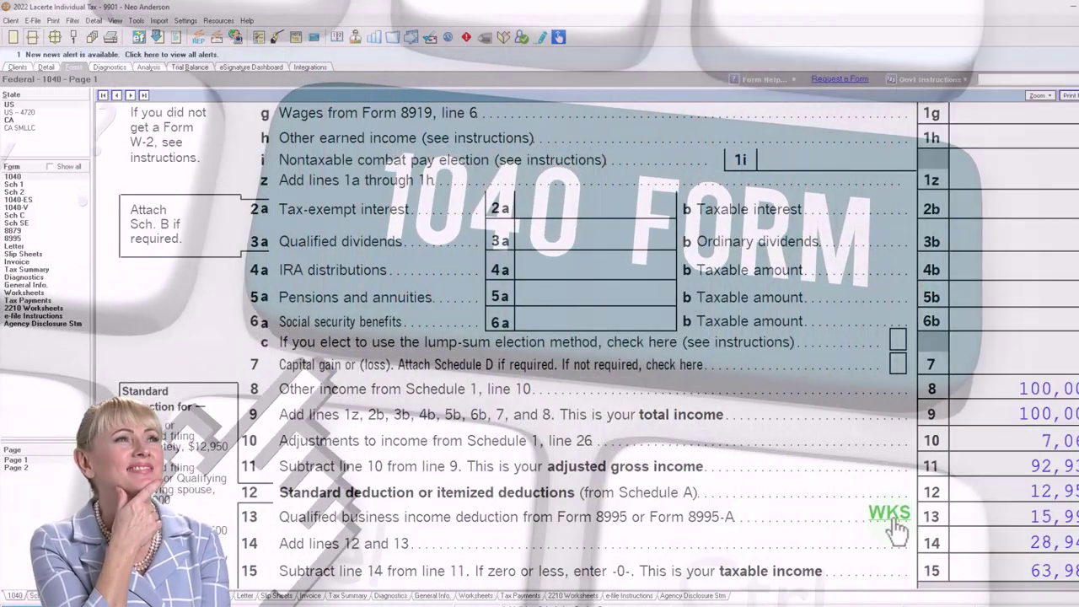
left_click(892, 514)
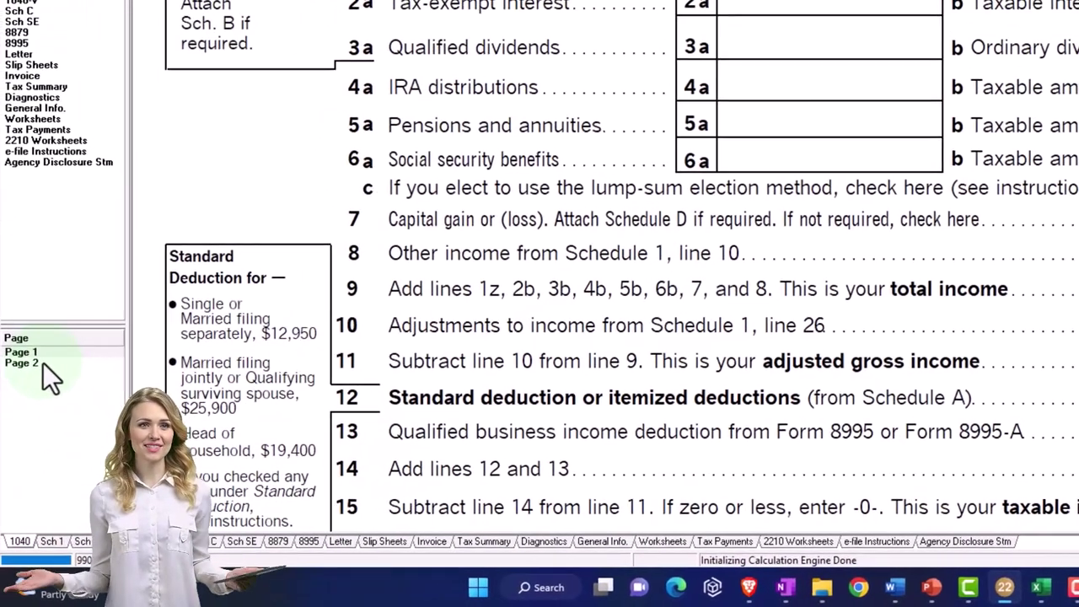
- Examine the income tax, other taxes and total tax lines on Form 1040 page 2, down to the payments section
left_click(0, 433)
left_click(43, 363)
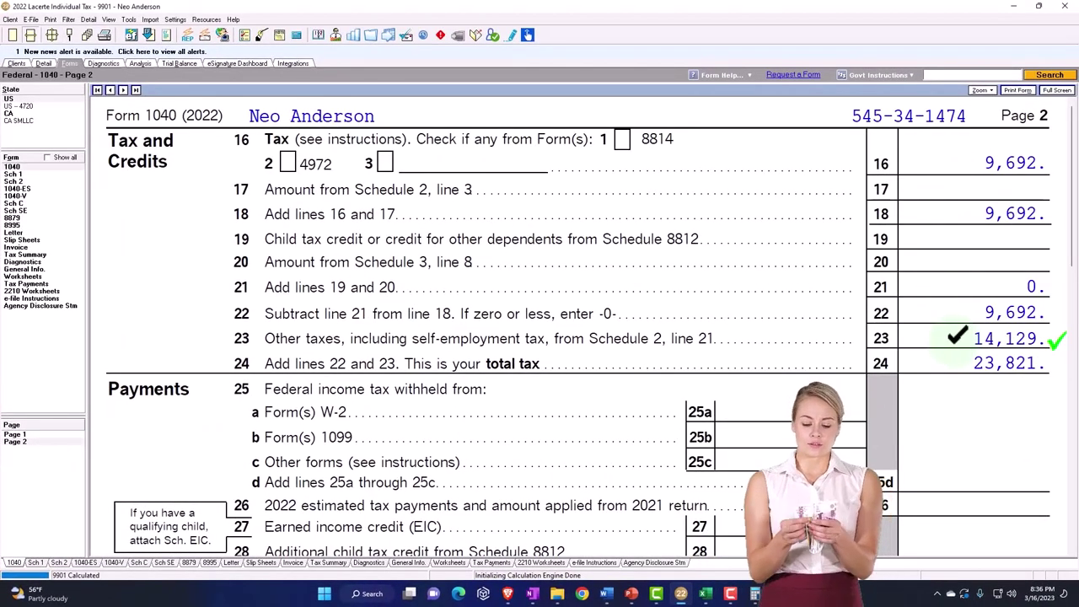
scroll(539, 337, "down", 3)
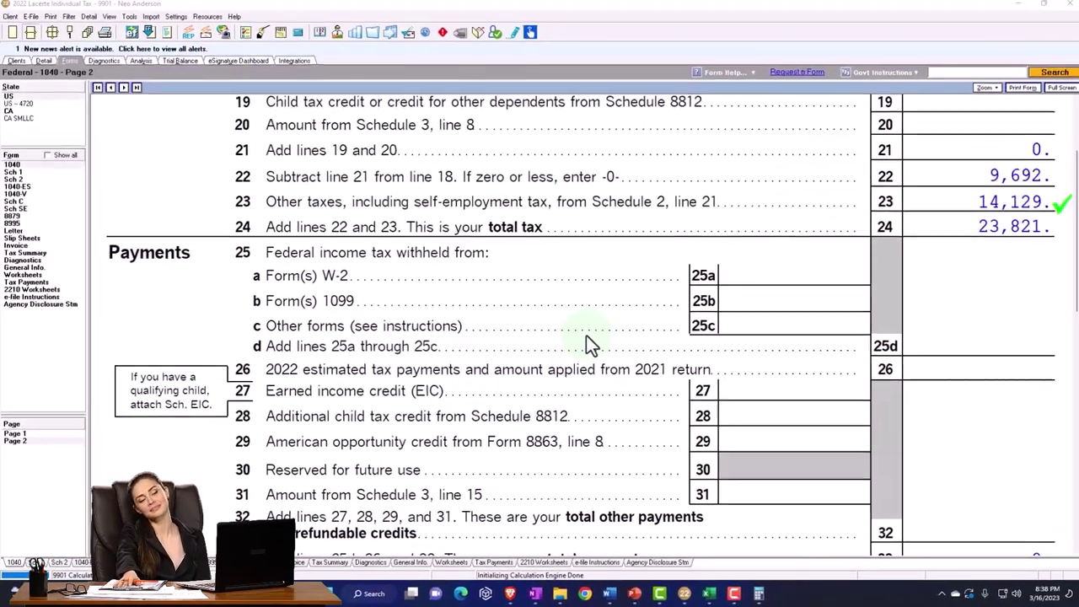
- Review Schedule C from gross income in Part I to the total expenses on line 28 and tentative profit on line 29
left_click(21, 205)
scroll(641, 393, "down", 5)
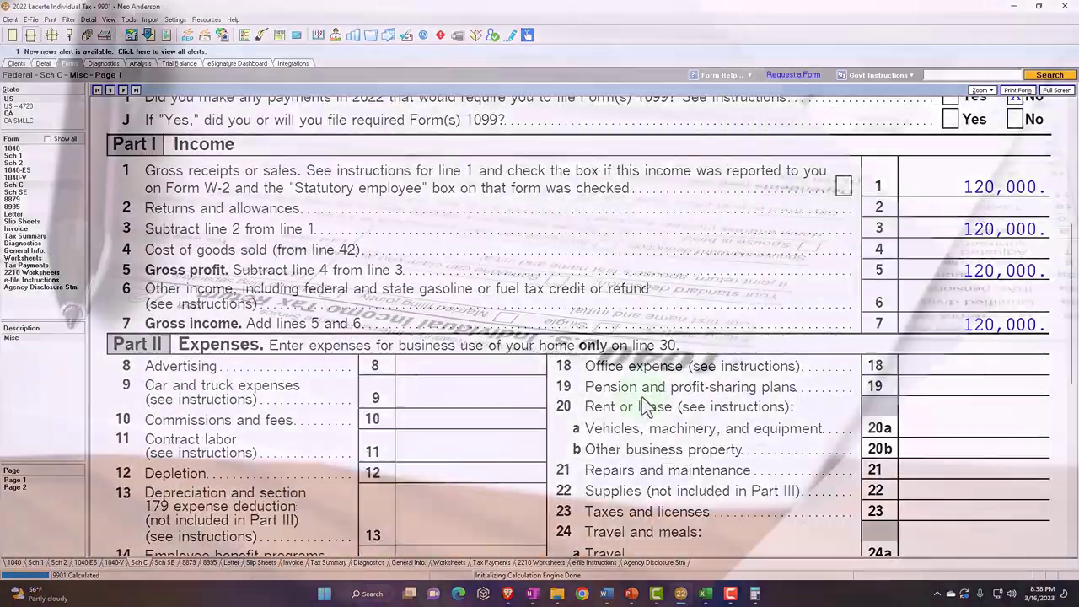
scroll(641, 397, "down", 3)
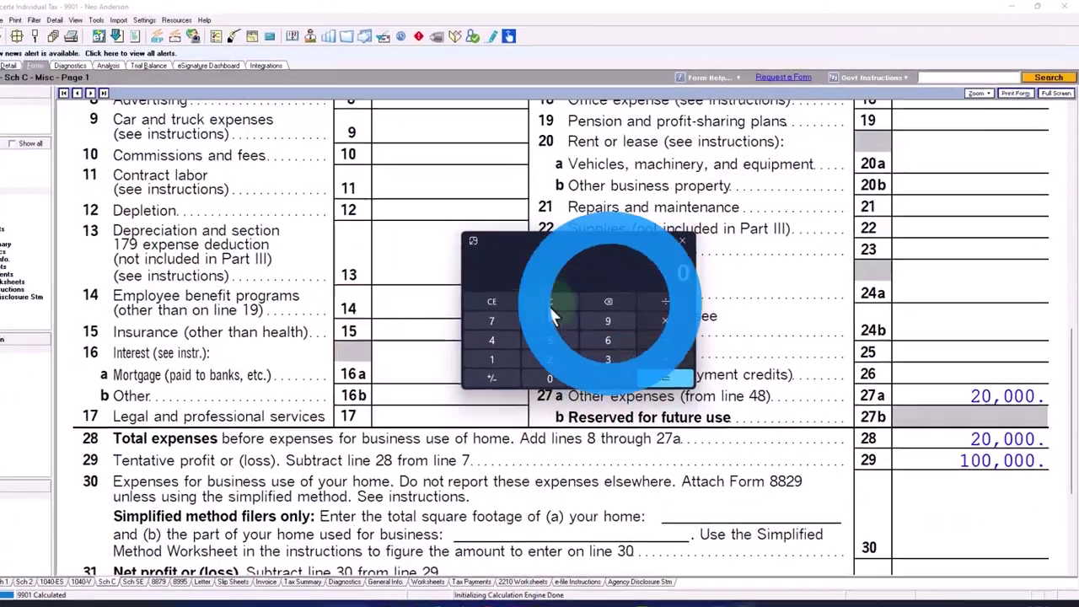
- Calculate 15% of the 20,000 Schedule C expenses as 20,000 × 0.15 in the calculator, and close it
type("200000")
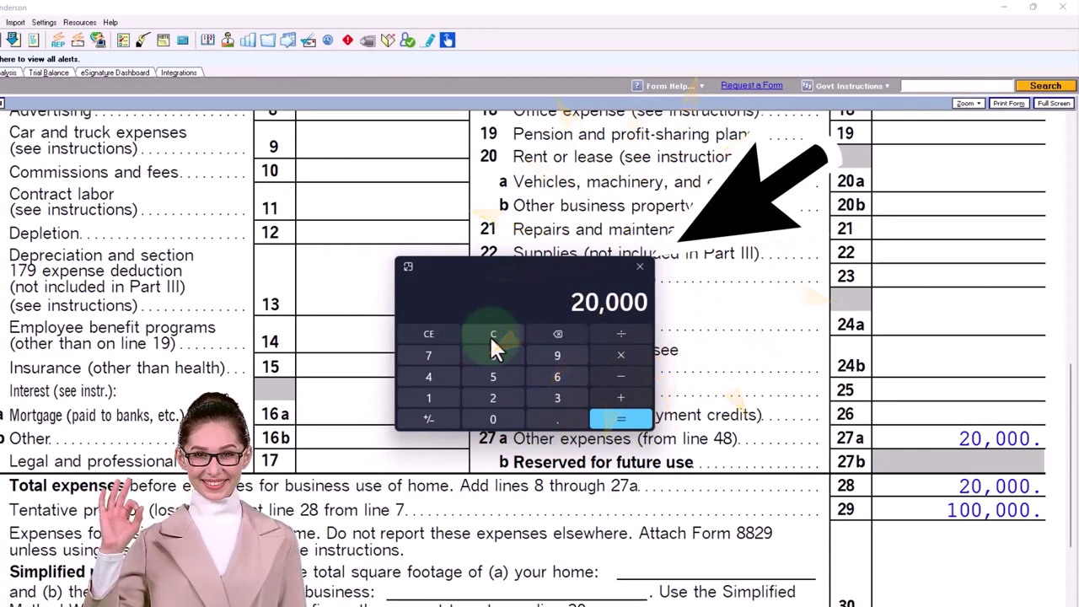
type("*0.15")
key("Return")
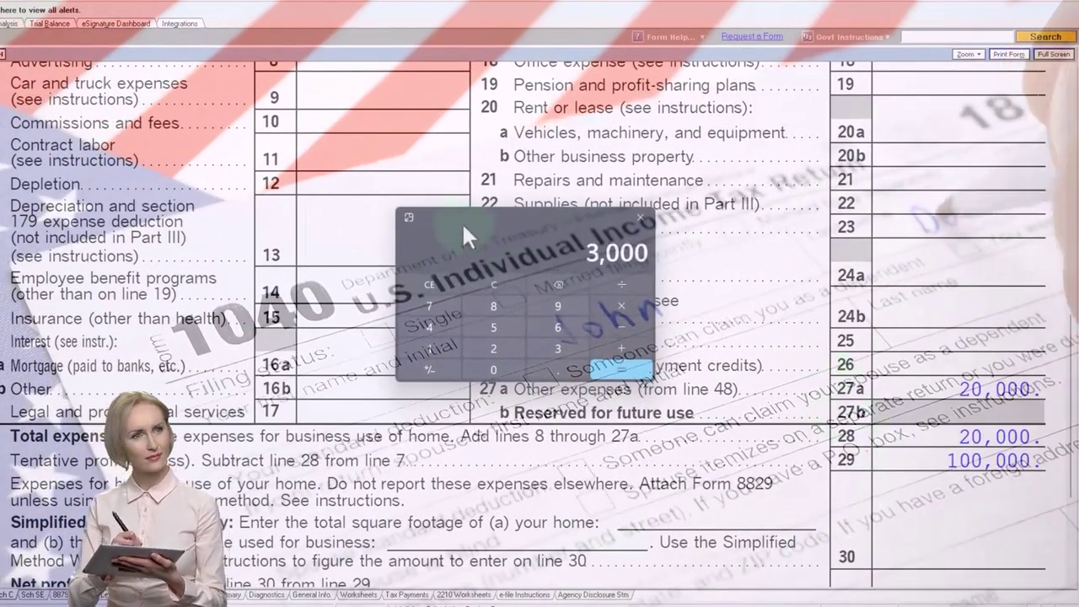
key("alt+F4")
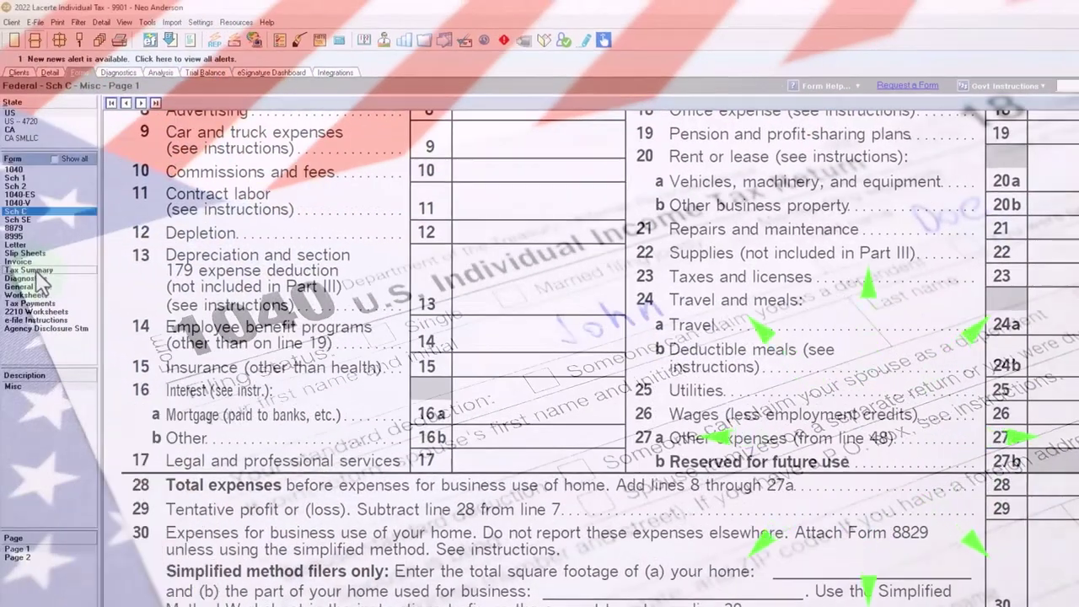
- Check the marginal and effective tax rates at the end of the Federal Income Tax Summary
left_click(29, 270)
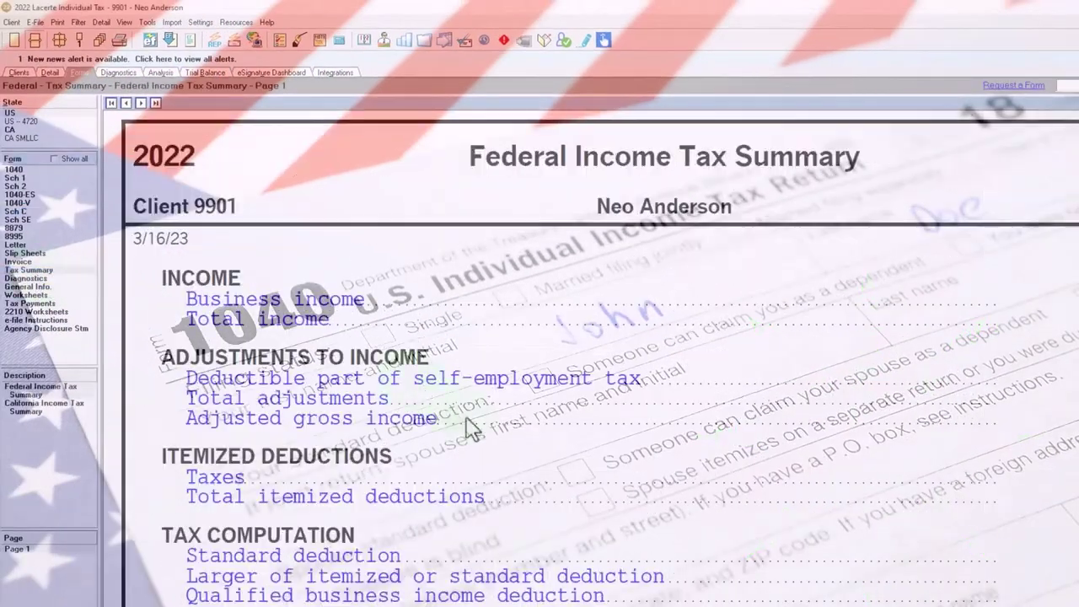
scroll(504, 468, "down", 3)
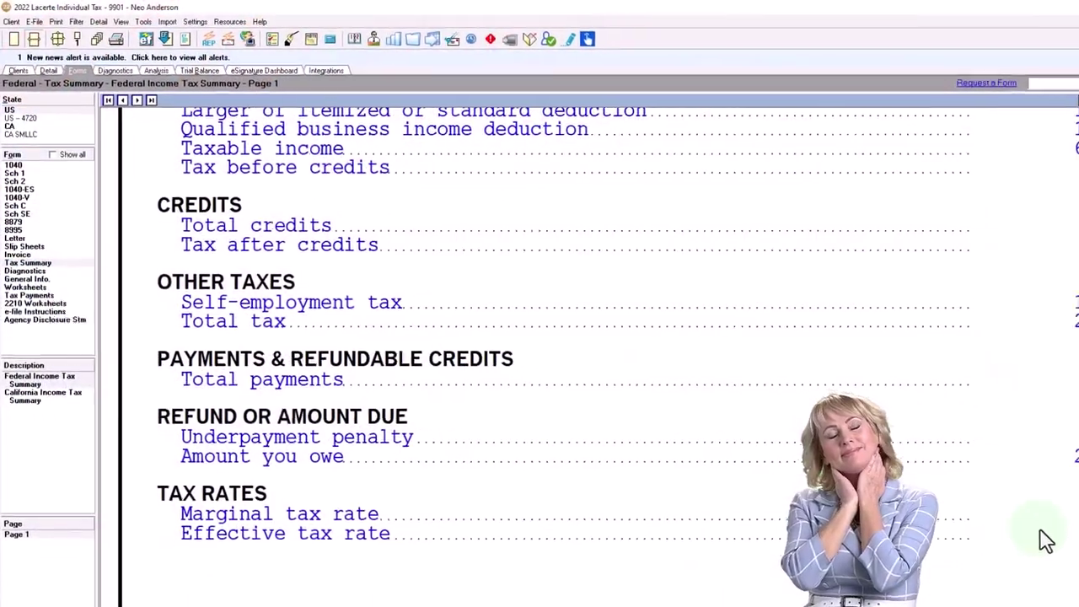